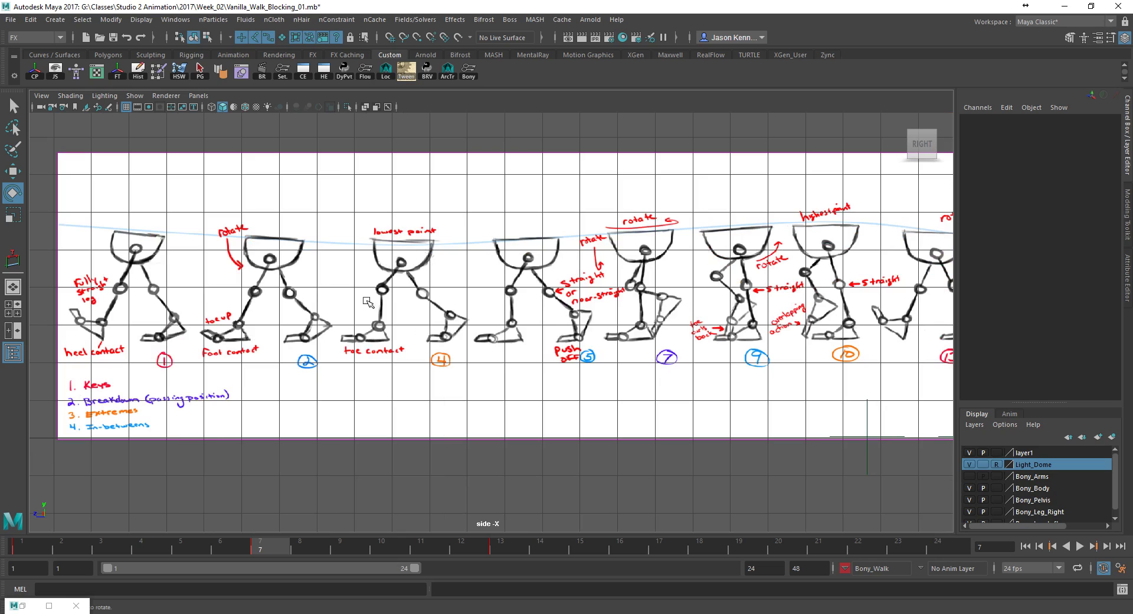
Move the walk-cycle reference image plane along Z to the other side of the character, to about -10.8.
{"action": "middle_click_drag", "start_coordinate": [549, 321], "coordinate": [335, 318], "text": "alt"}
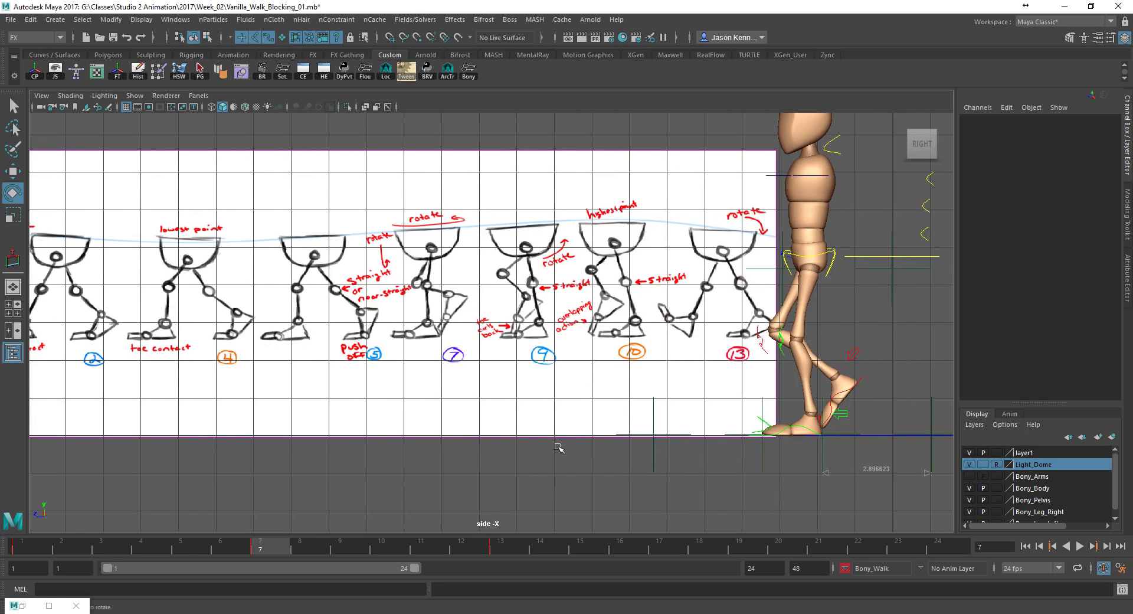
{"action": "scroll", "coordinate": [643, 307], "scroll_direction": "down", "scroll_amount": 2}
{"action": "left_click", "coordinate": [400, 302]}
{"action": "key", "text": "w"}
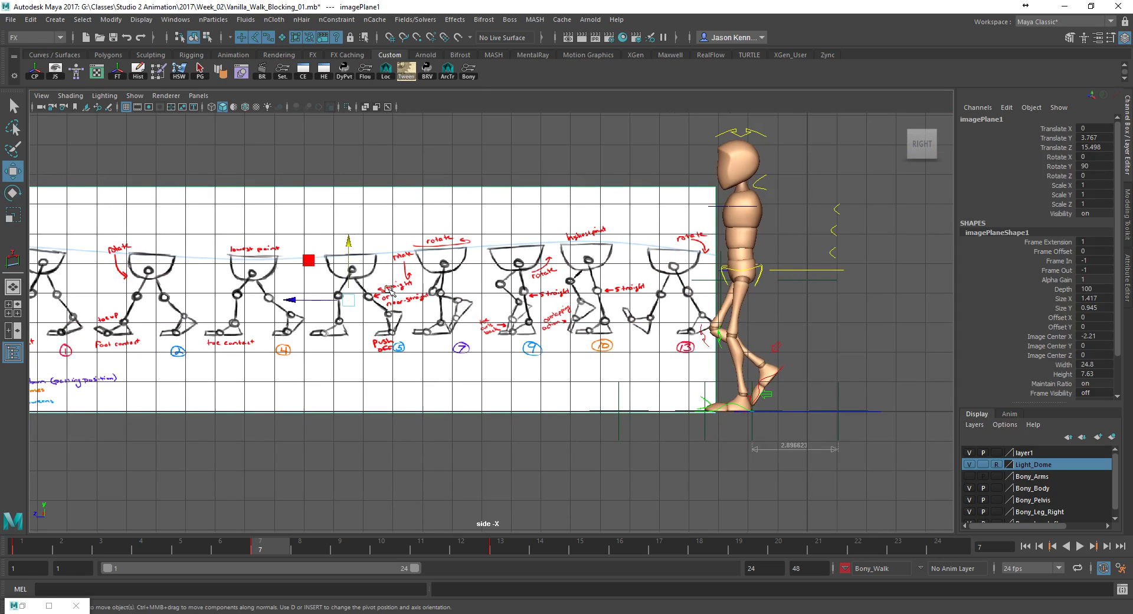
{"action": "left_click_drag", "start_coordinate": [301, 300], "coordinate": [1081, 304]}
{"action": "middle_click_drag", "start_coordinate": [917, 352], "coordinate": [543, 312], "text": "alt"}
{"action": "scroll", "coordinate": [543, 312], "scroll_direction": "up", "scroll_amount": 2}
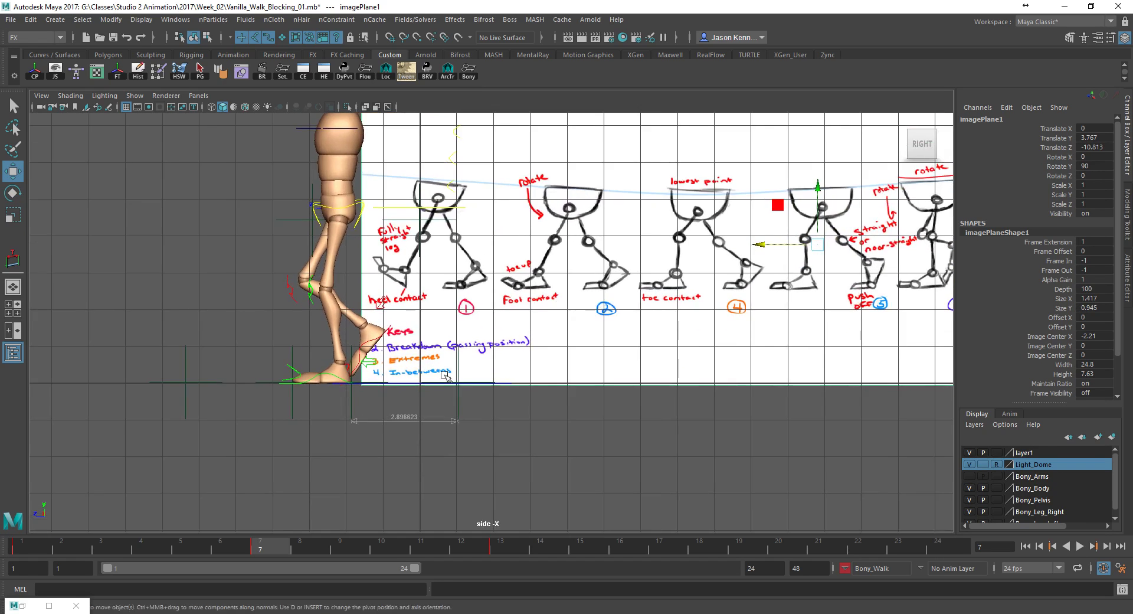
Go to frame 4 and move the reference image plane clear of the character, to about Translate Z -14.8.
{"action": "left_click", "coordinate": [141, 547]}
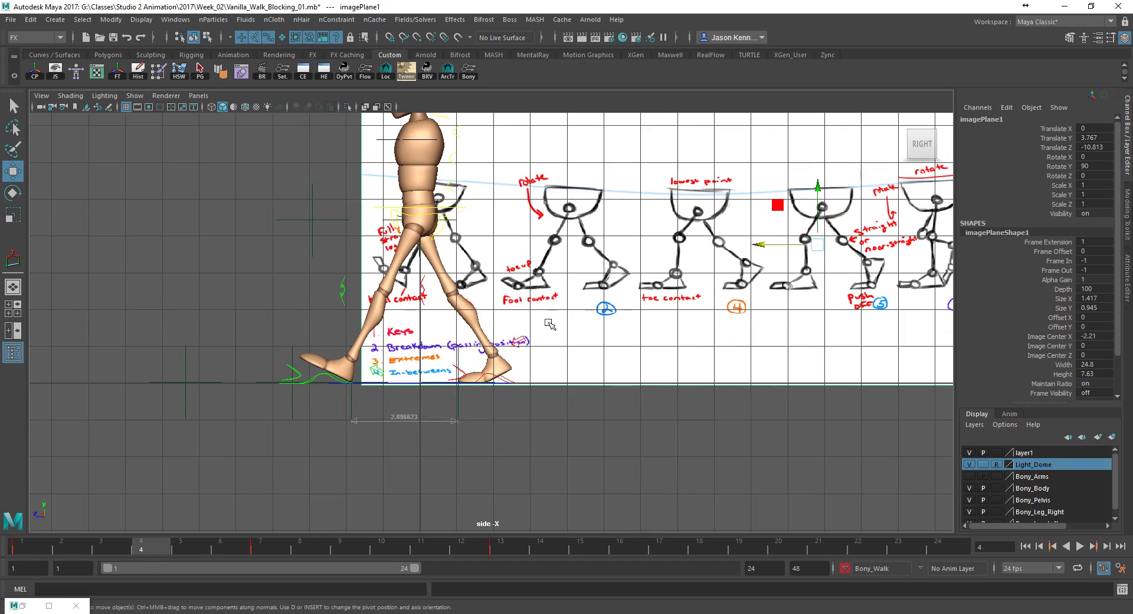
{"action": "middle_click_drag", "start_coordinate": [753, 237], "coordinate": [723, 290], "text": "alt"}
{"action": "left_click_drag", "start_coordinate": [725, 291], "coordinate": [870, 293]}
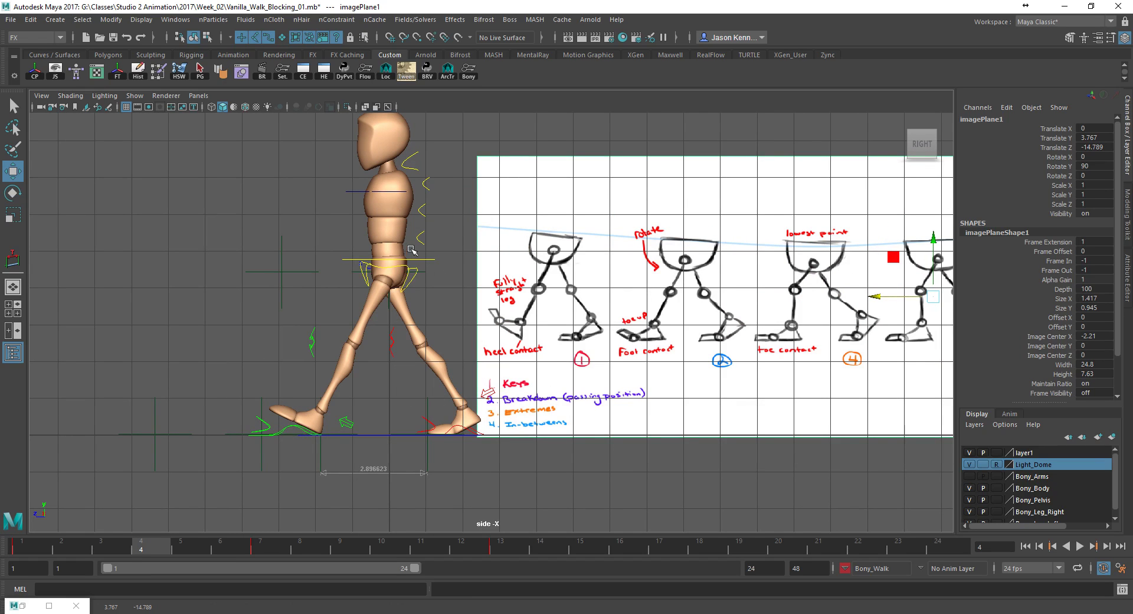
Move the main hip and top spine controls forward together to Translate Z of about 0.609 and key them on frame 4.
{"action": "left_click", "coordinate": [407, 282]}
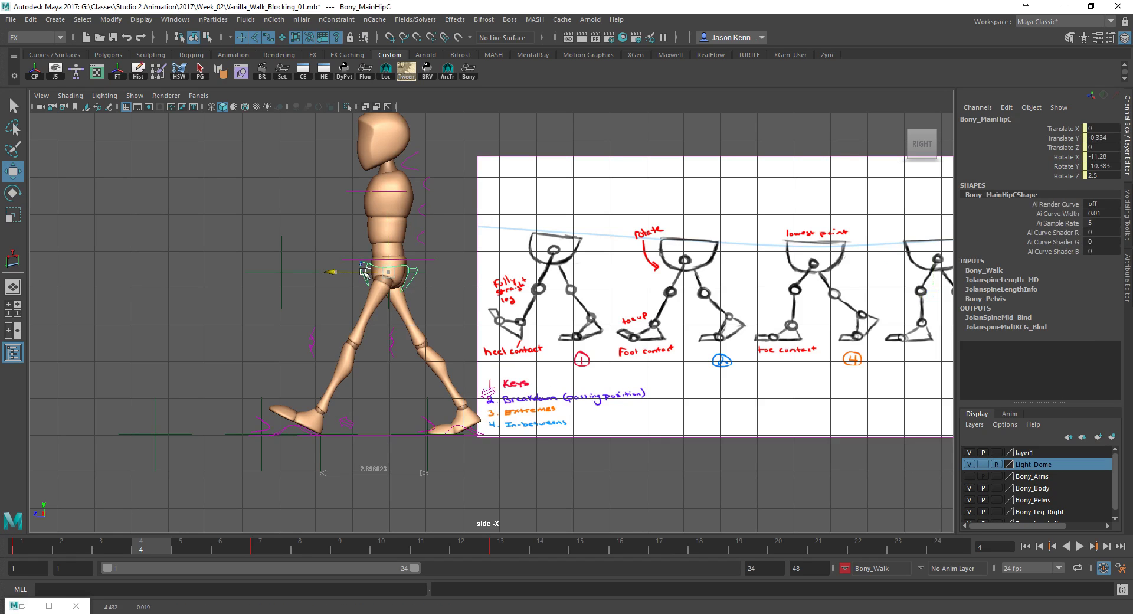
{"action": "left_click_drag", "start_coordinate": [361, 272], "coordinate": [358, 272]}
{"action": "key", "text": "ctrl+z"}
{"action": "left_click", "coordinate": [357, 193]}
{"action": "left_click_drag", "start_coordinate": [341, 187], "coordinate": [324, 197]}
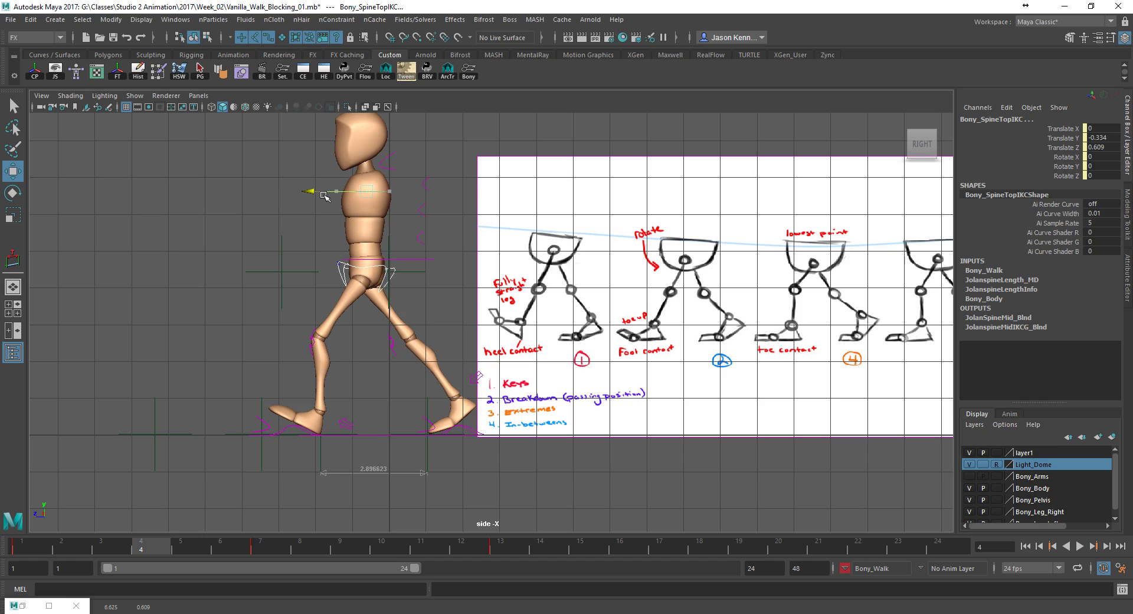
{"action": "key", "text": "s"}
Set the left foot control's Heel Ball to 0 so the front foot lies flat.
{"action": "left_click", "coordinate": [288, 428]}
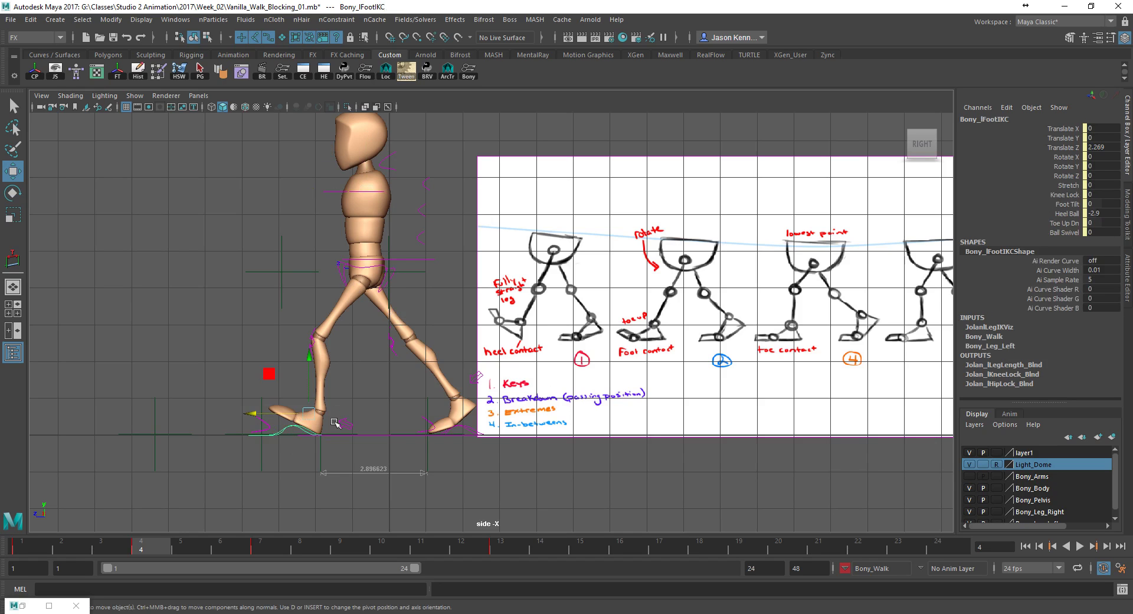
{"action": "left_click", "coordinate": [1071, 213]}
{"action": "double_click", "coordinate": [1095, 213]}
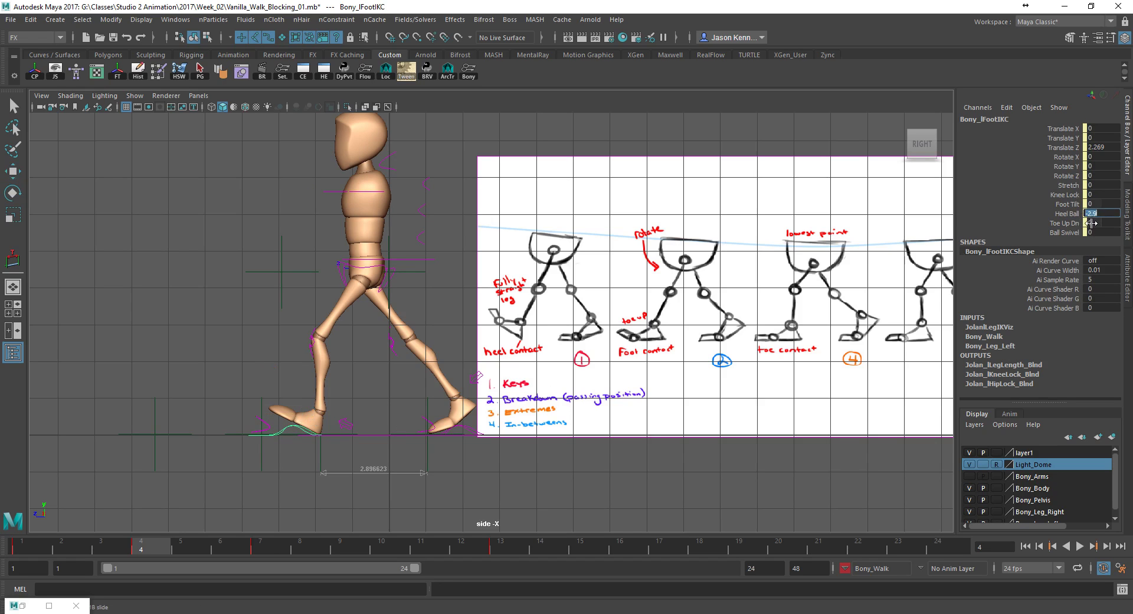
{"action": "type", "text": "0"}
{"action": "key", "text": "Return"}
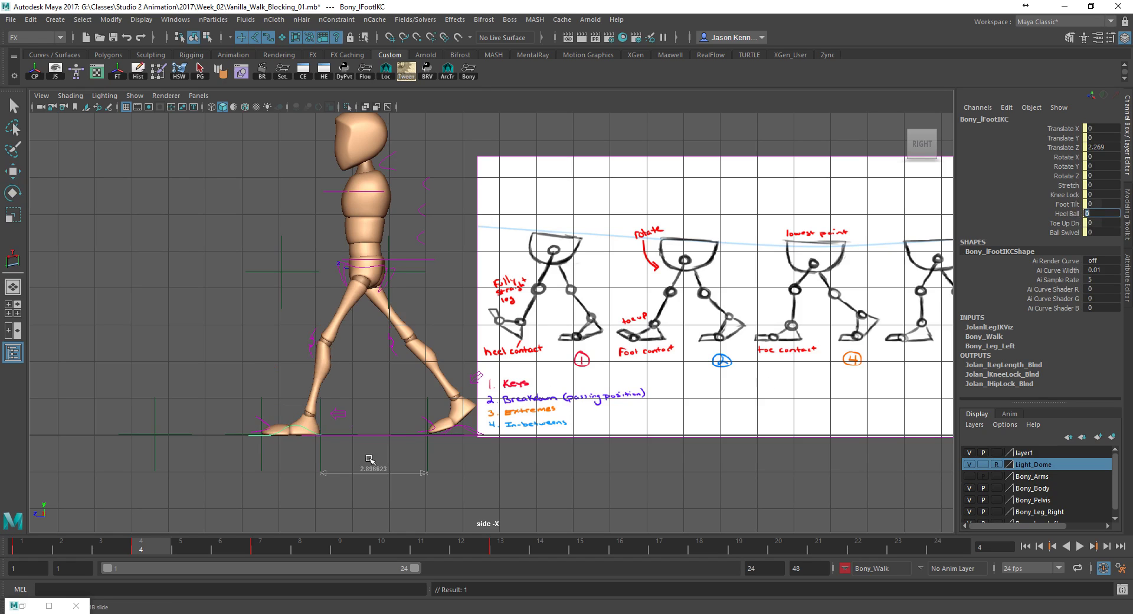
Try shifting and lowering the main hip and top spine controls on frame 4, and undo the changes.
{"action": "left_click", "coordinate": [344, 279]}
{"action": "key", "text": "w"}
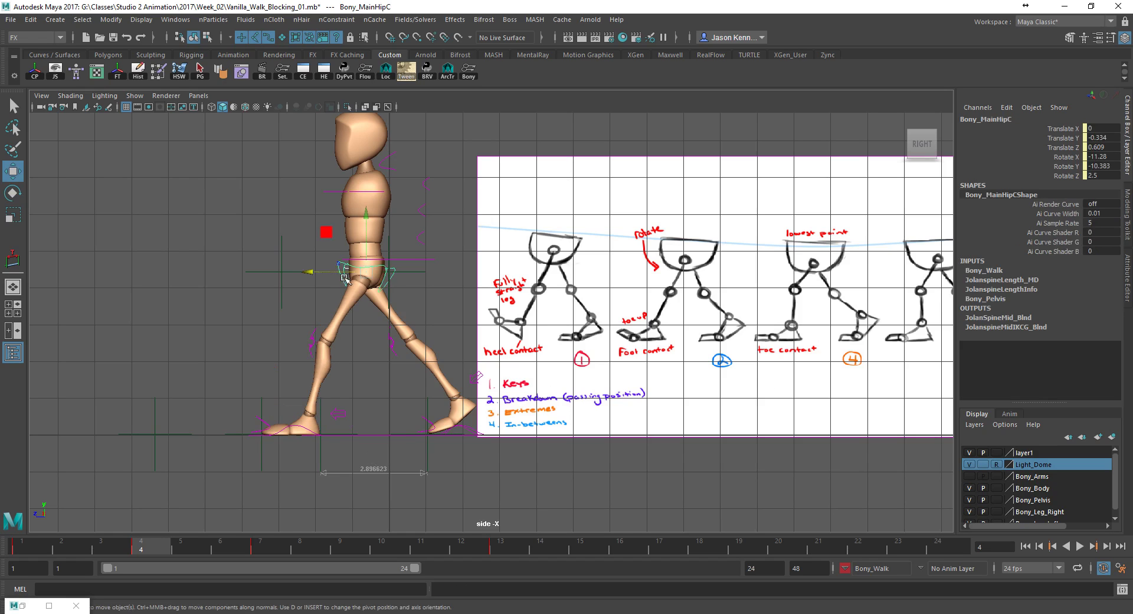
{"action": "left_click_drag", "start_coordinate": [331, 271], "coordinate": [325, 275]}
{"action": "key", "text": "ctrl+z"}
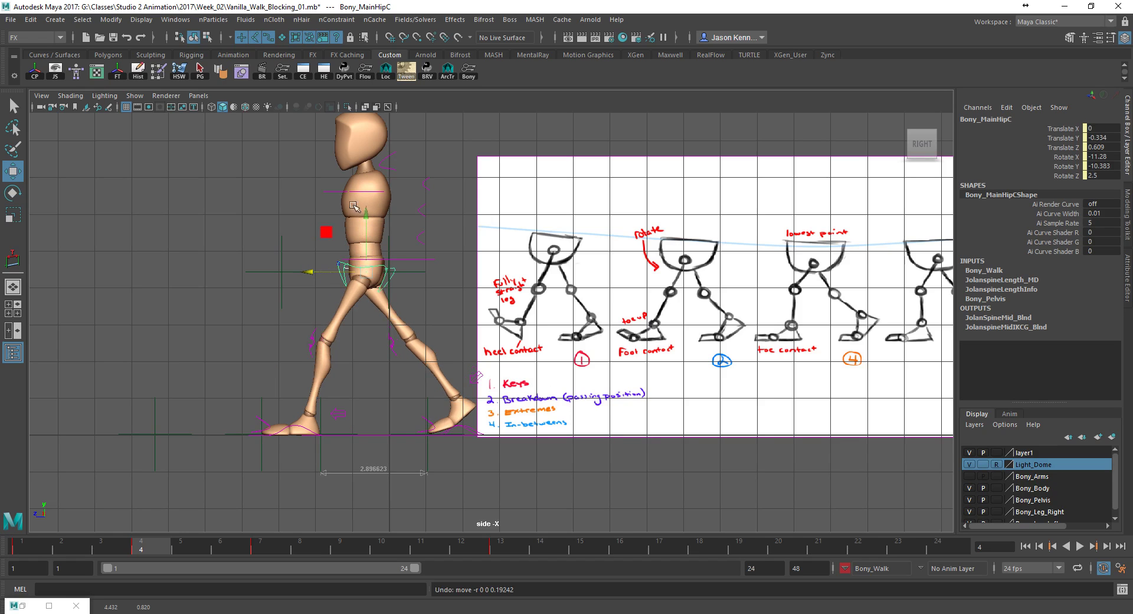
{"action": "left_click", "coordinate": [335, 192], "text": "shift"}
{"action": "left_click_drag", "start_coordinate": [334, 191], "coordinate": [359, 180]}
{"action": "key", "text": "ctrl+z"}
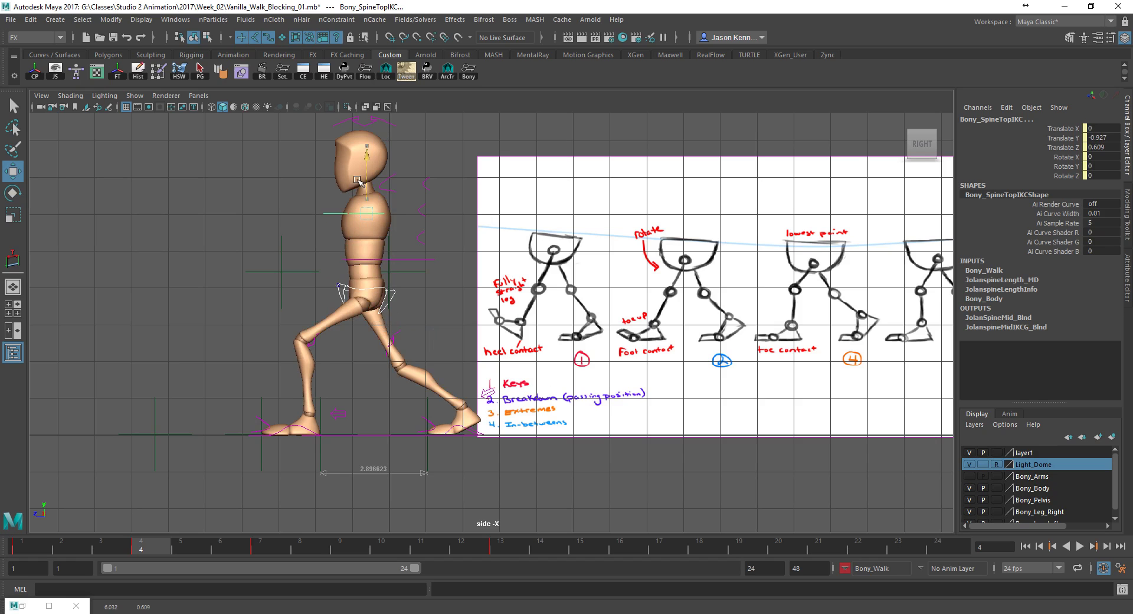
{"action": "key", "text": "ctrl+z"}
{"action": "key", "text": "ctrl+z"}
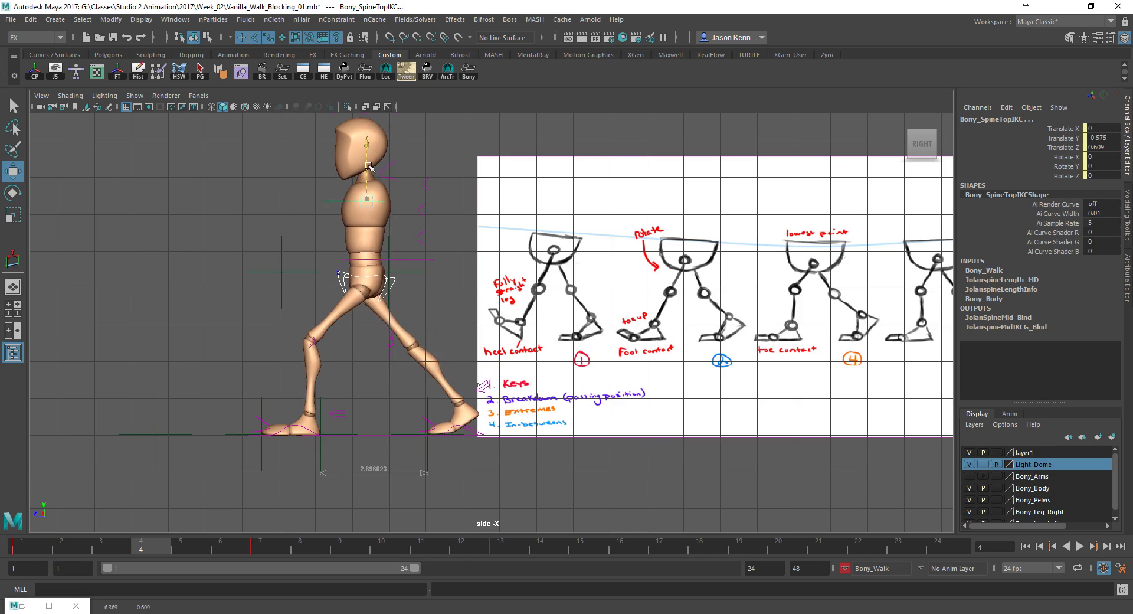
{"action": "key", "text": "ctrl+z"}
{"action": "key", "text": "ctrl+z"}
{"action": "key", "text": "ctrl+z"}
{"action": "key", "text": "ctrl+z"}
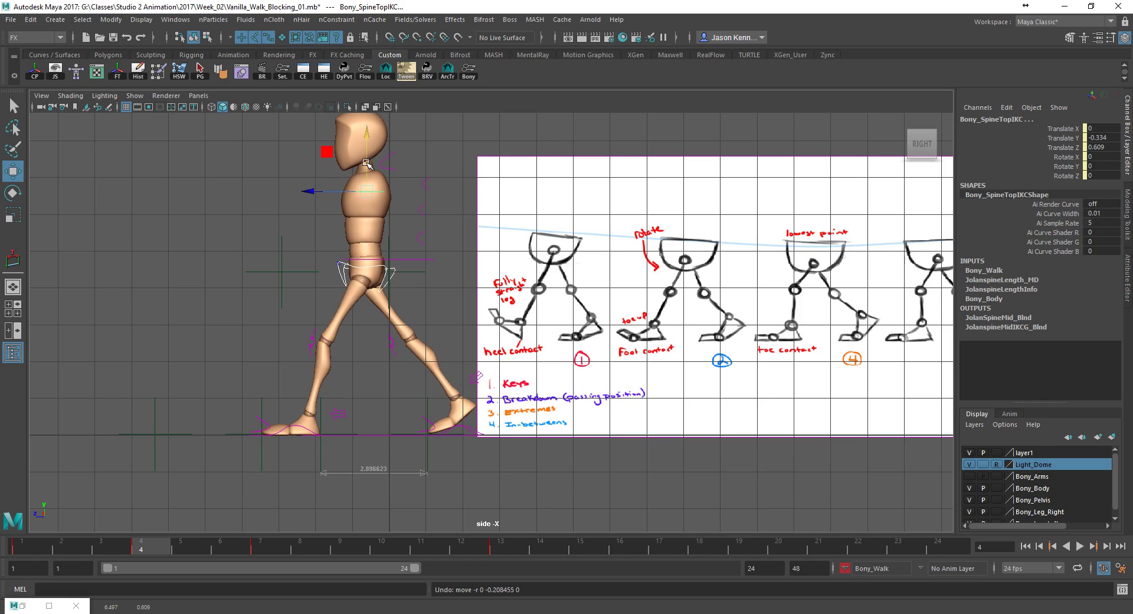
Move the hip and top spine controls to about Translate Y -0.462 and Translate Z 0.722 and key the pose.
{"action": "left_click_drag", "start_coordinate": [366, 163], "coordinate": [336, 197]}
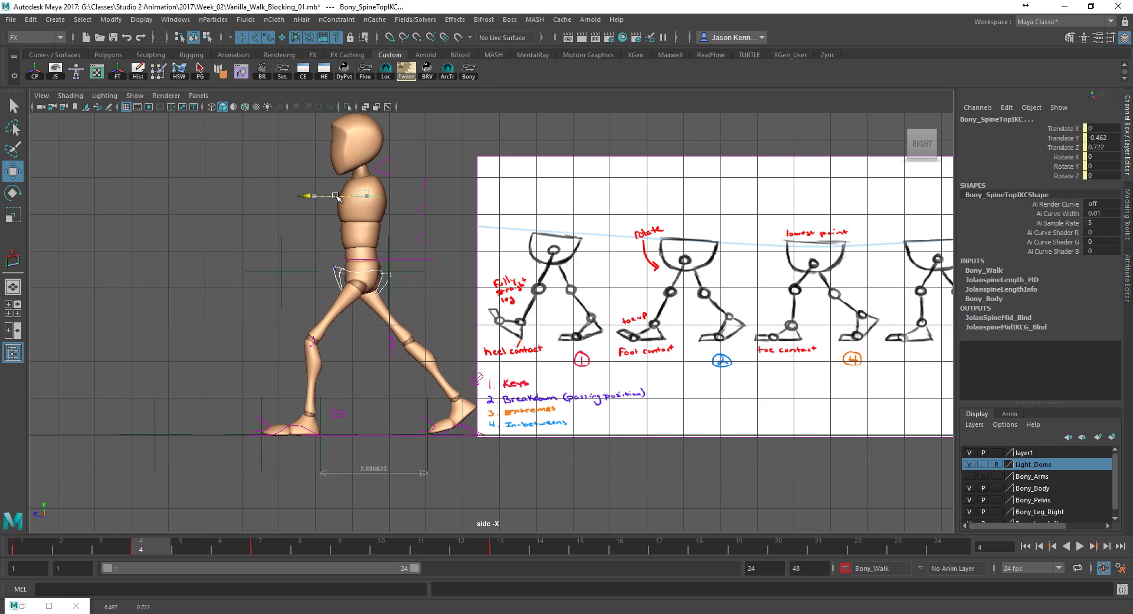
{"action": "key", "text": "s"}
{"action": "mouse_move", "coordinate": [338, 197]}
{"action": "left_mouse_down"}
{"action": "mouse_move", "coordinate": [352, 201]}
{"action": "mouse_move", "coordinate": [339, 200]}
{"action": "left_mouse_up"}
Rotate the main hip control to a Rotate Y of about -20.2 on frame 4.
{"action": "left_click", "coordinate": [381, 282]}
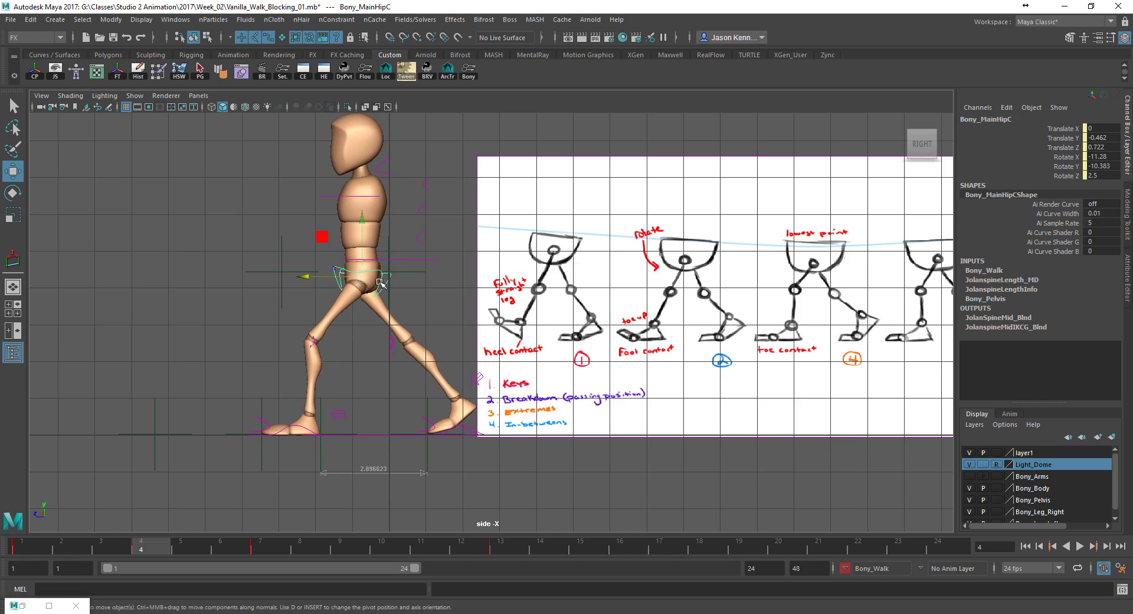
{"action": "key", "text": "e"}
{"action": "mouse_move", "coordinate": [372, 275]}
{"action": "left_mouse_down"}
{"action": "mouse_move", "coordinate": [385, 274]}
{"action": "mouse_move", "coordinate": [372, 275]}
{"action": "left_mouse_up"}
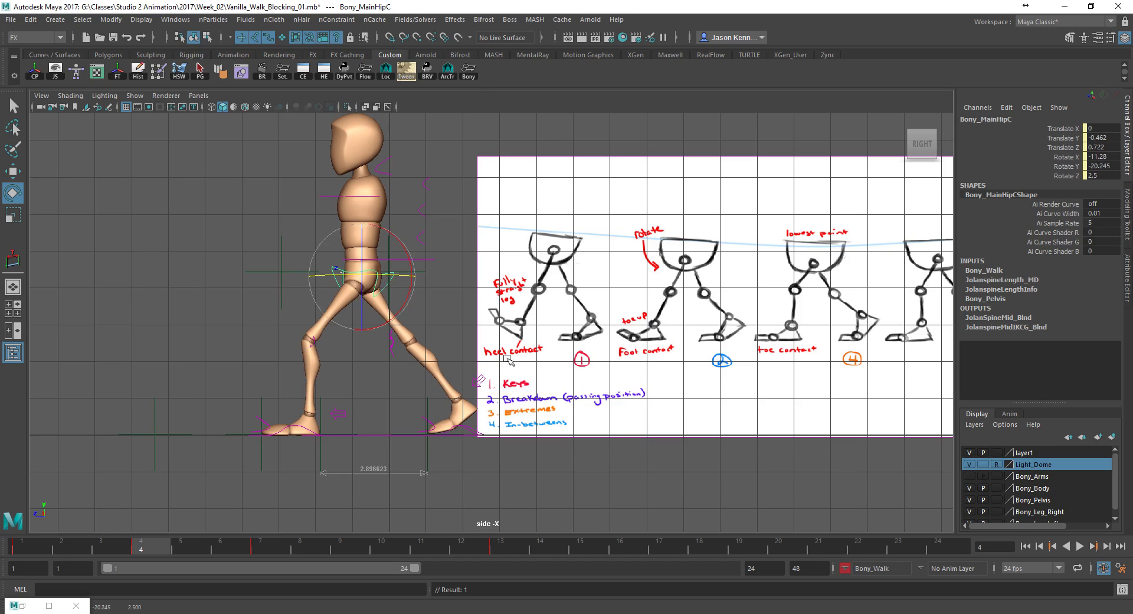
Try increasing the right foot's Heel Ball and Toe Up Dn together and raising the foot control, and undo the changes.
{"action": "left_click", "coordinate": [479, 426]}
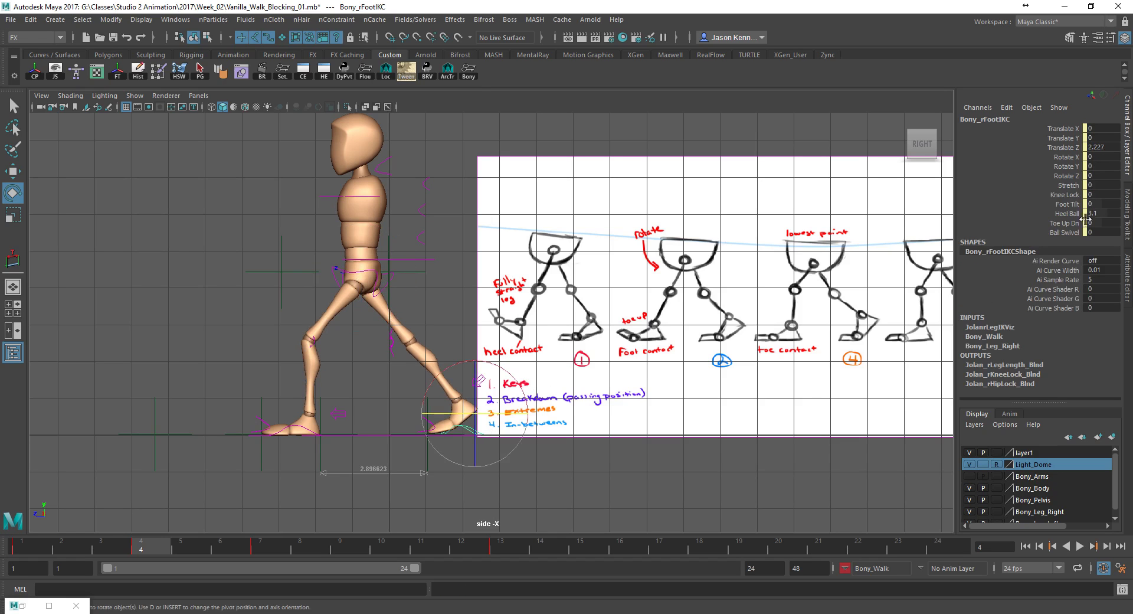
{"action": "left_click_drag", "start_coordinate": [1068, 214], "coordinate": [1069, 223]}
{"action": "middle_click_drag", "start_coordinate": [791, 260], "coordinate": [806, 261]}
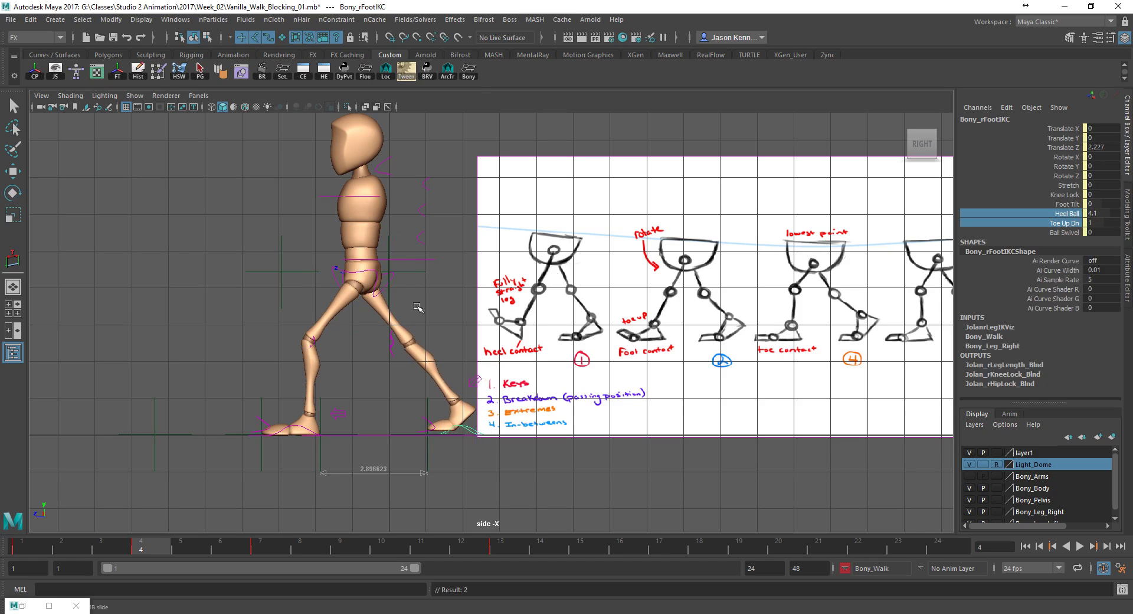
{"action": "key", "text": "w"}
{"action": "left_click_drag", "start_coordinate": [475, 367], "coordinate": [476, 366]}
{"action": "key", "text": "ctrl+z"}
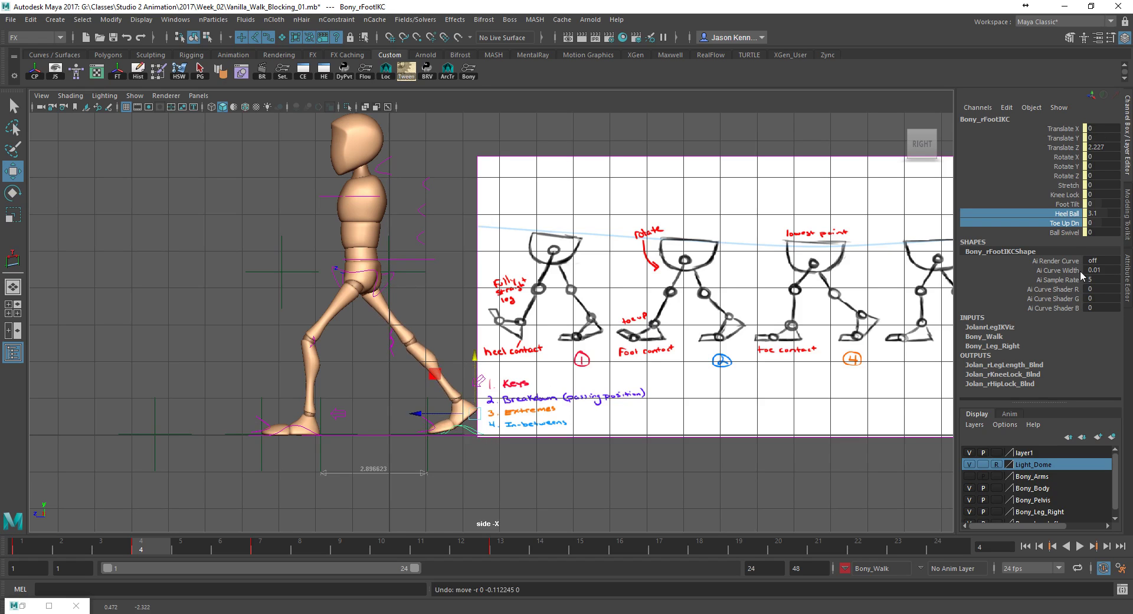
Set the right foot's Heel Ball to 6 and key it on frame 4.
{"action": "left_click", "coordinate": [1059, 213]}
{"action": "middle_click_drag", "start_coordinate": [744, 280], "coordinate": [790, 281]}
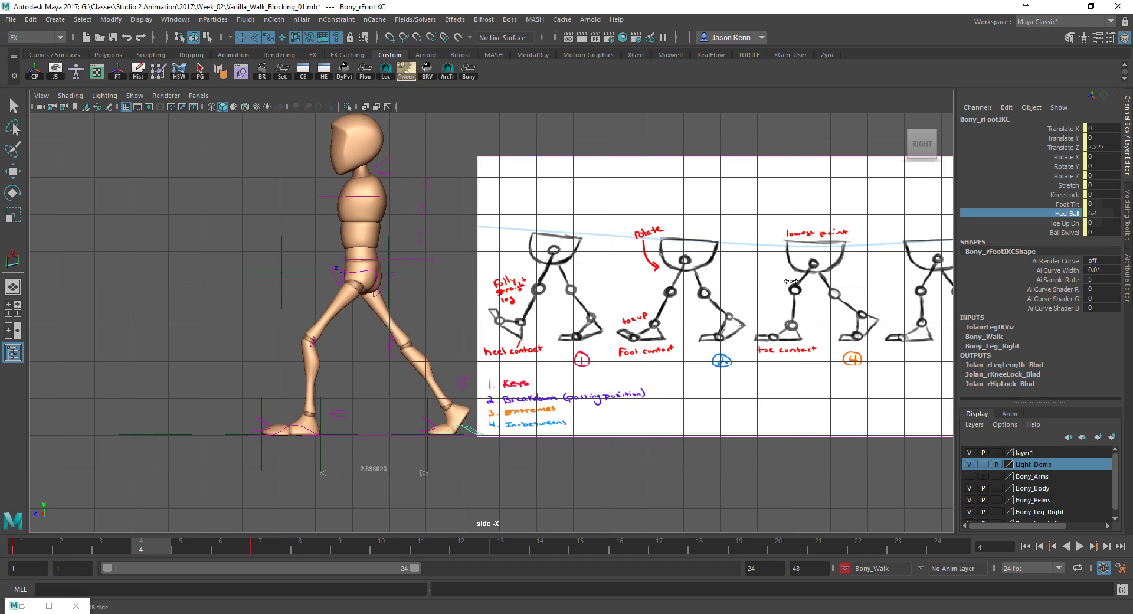
{"action": "middle_click_drag", "start_coordinate": [791, 281], "coordinate": [789, 282]}
{"action": "key", "text": "s"}
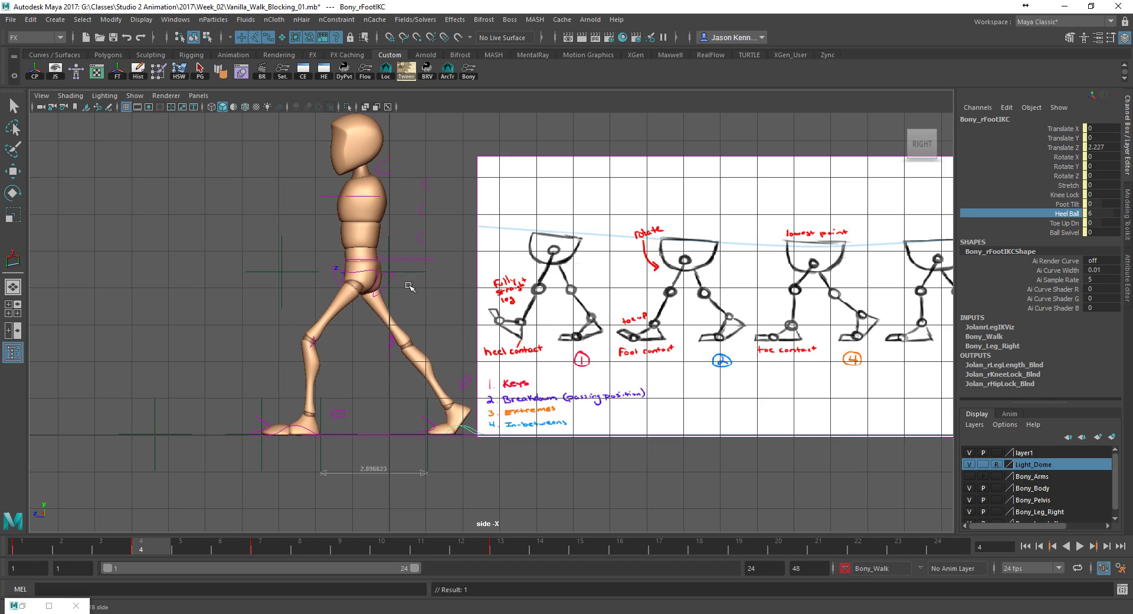
Move the top spine and main hip controls back together to Translate Z of about 0.609 and key them.
{"action": "left_click", "coordinate": [326, 199]}
{"action": "key", "text": "w"}
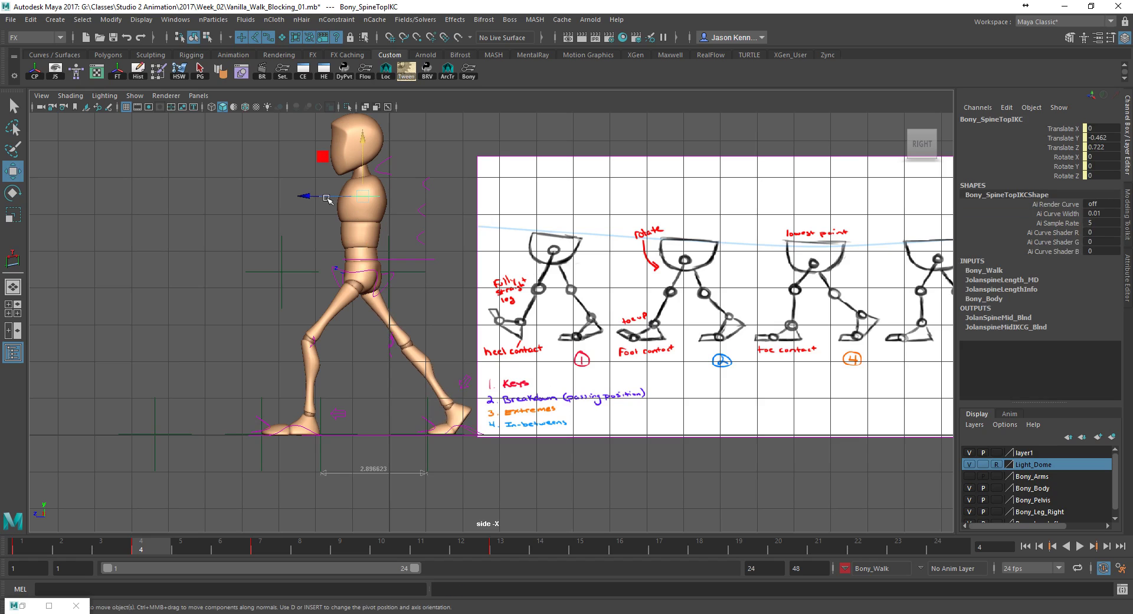
{"action": "left_click", "coordinate": [339, 276]}
{"action": "left_click_drag", "start_coordinate": [332, 275], "coordinate": [337, 277]}
{"action": "key", "text": "s"}
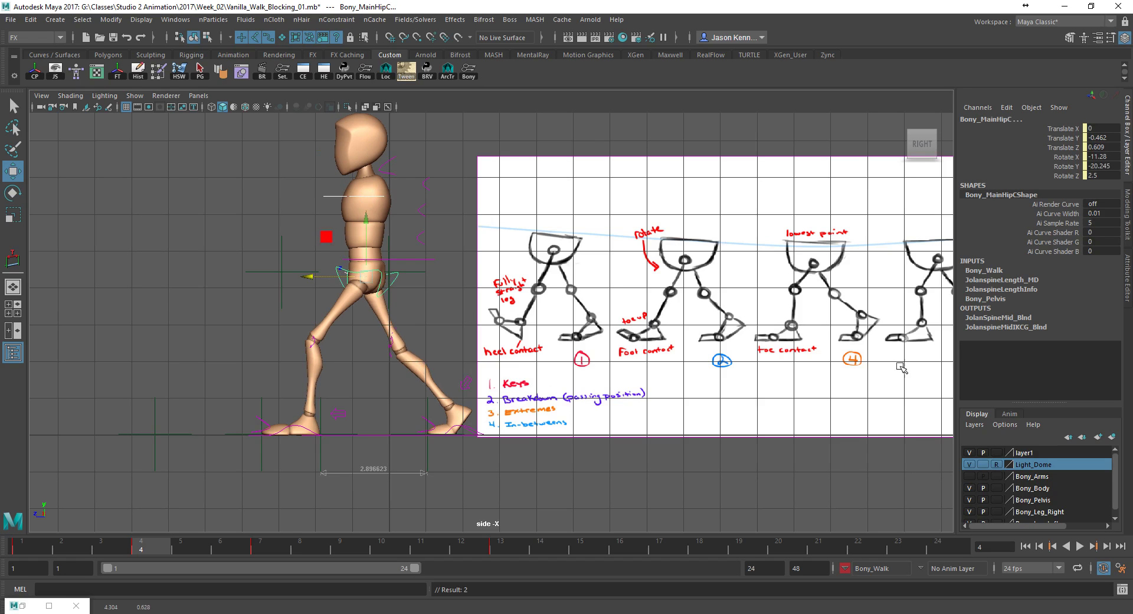
Try shifting the hip and top spine controls slightly further back along Z, and undo the move.
{"action": "middle_click_drag", "start_coordinate": [816, 298], "coordinate": [734, 286], "text": "alt"}
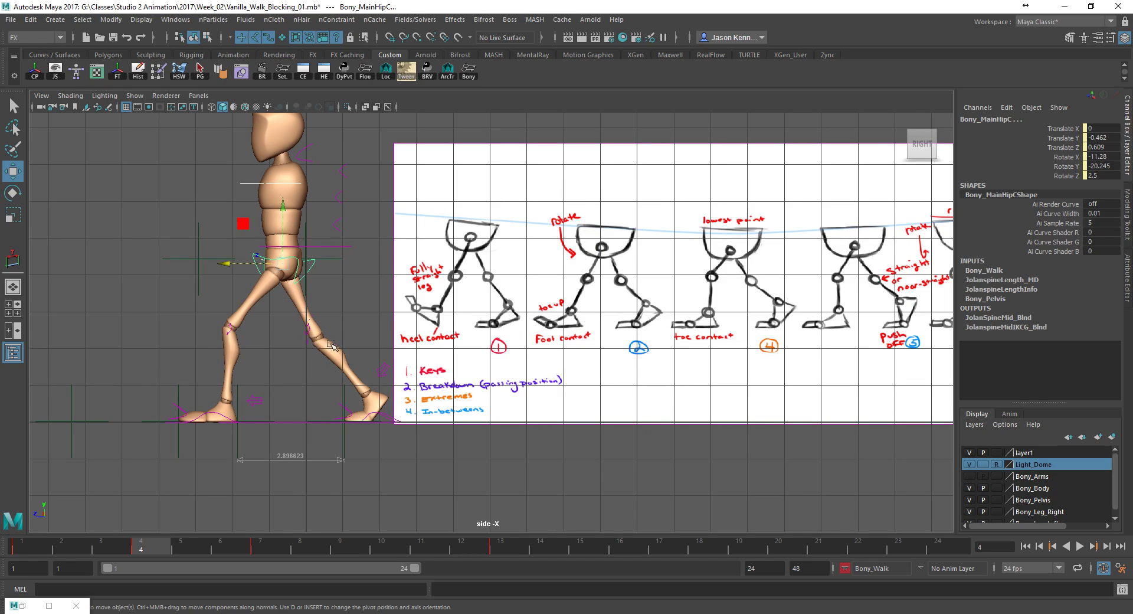
{"action": "left_click_drag", "start_coordinate": [236, 265], "coordinate": [238, 264]}
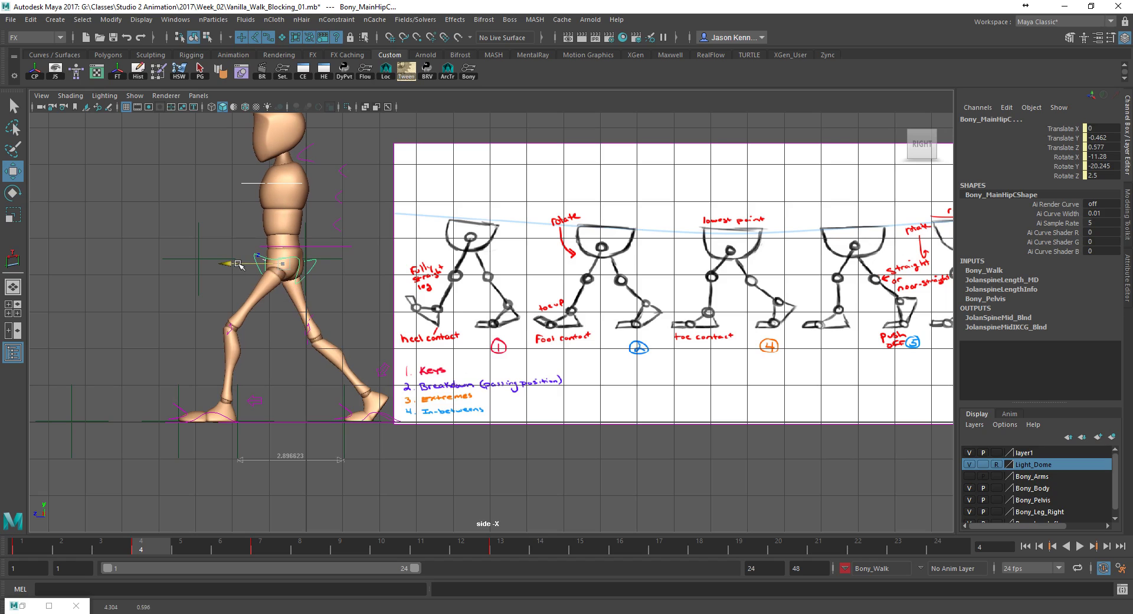
{"action": "key", "text": "ctrl+z"}
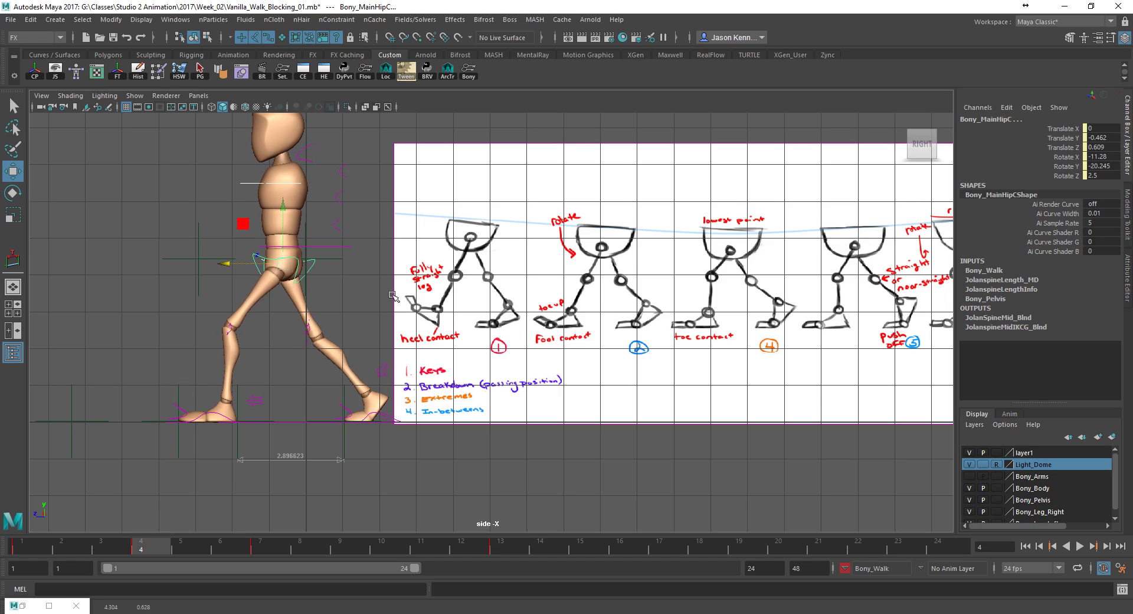
Try moving the right knee control forward along Z, and undo the move.
{"action": "middle_click_drag", "start_coordinate": [732, 312], "coordinate": [649, 311], "text": "alt"}
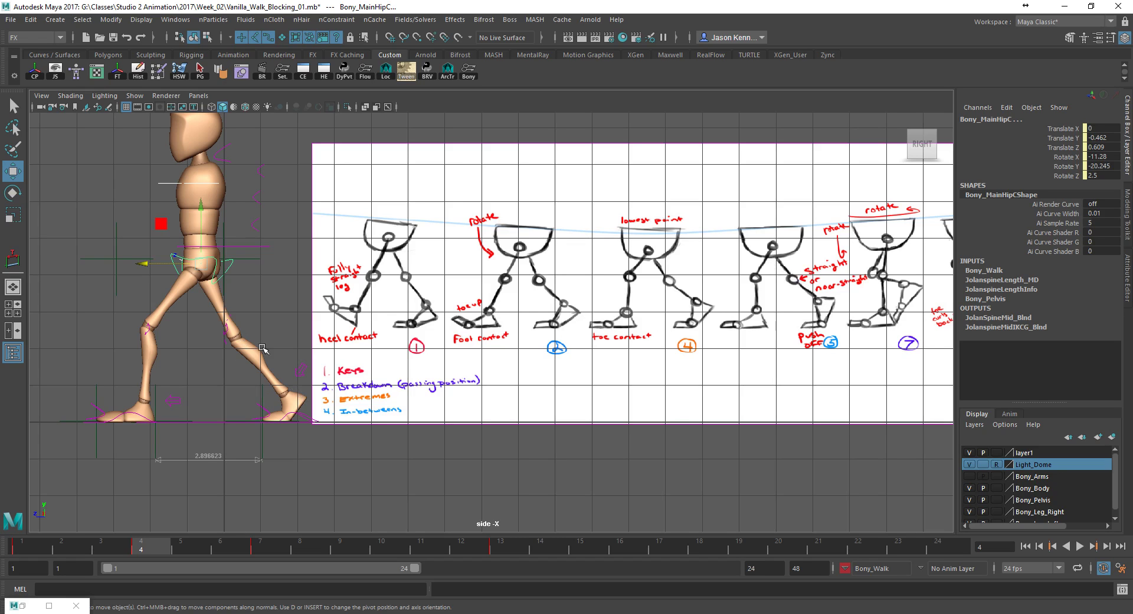
{"action": "middle_click_drag", "start_coordinate": [239, 342], "coordinate": [284, 346], "text": "alt"}
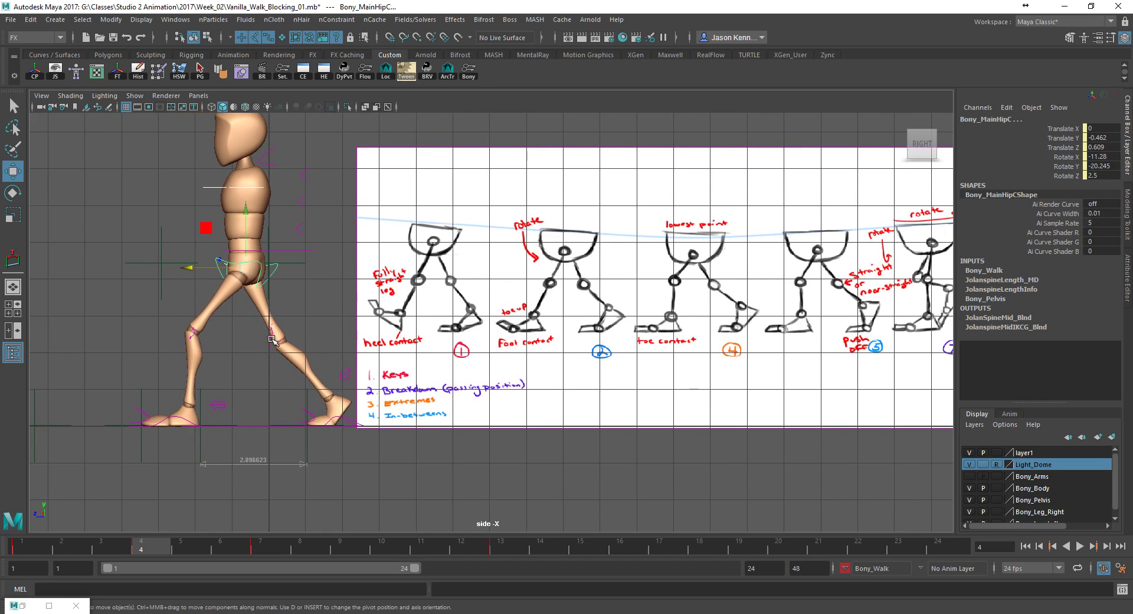
{"action": "left_click", "coordinate": [272, 340]}
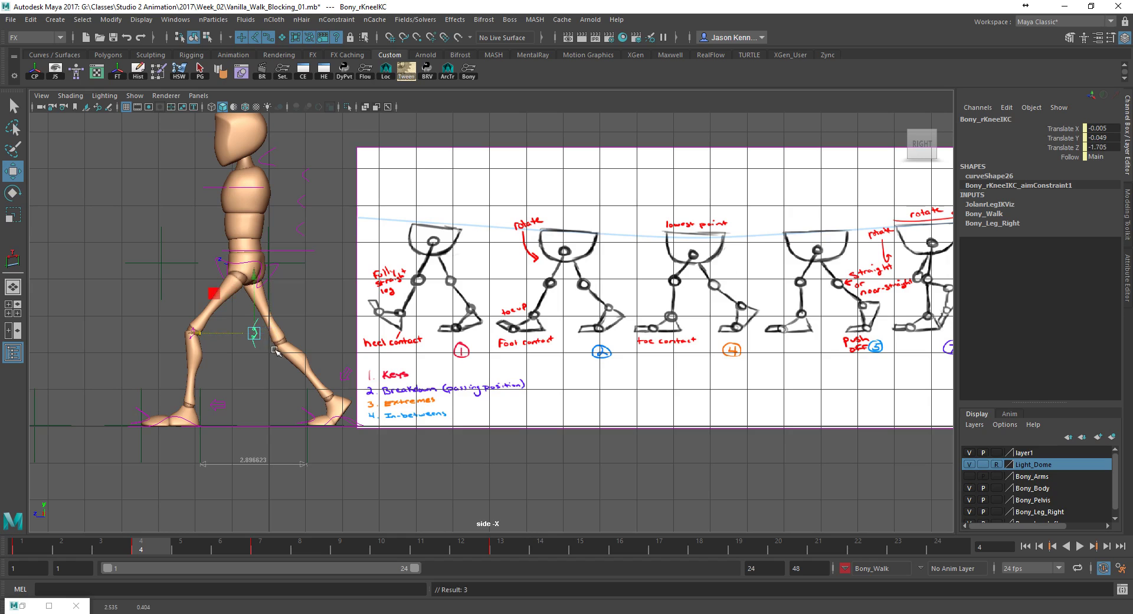
{"action": "left_click_drag", "start_coordinate": [226, 332], "coordinate": [217, 332]}
{"action": "key", "text": "ctrl+z"}
Move the left knee control forward along Z to about 0.817, ahead of the front leg.
{"action": "left_click", "coordinate": [187, 335]}
{"action": "left_click_drag", "start_coordinate": [175, 332], "coordinate": [145, 333]}
{"action": "middle_click_drag", "start_coordinate": [254, 358], "coordinate": [280, 351], "text": "alt"}
{"action": "middle_click_drag", "start_coordinate": [182, 394], "coordinate": [272, 368], "text": "alt"}
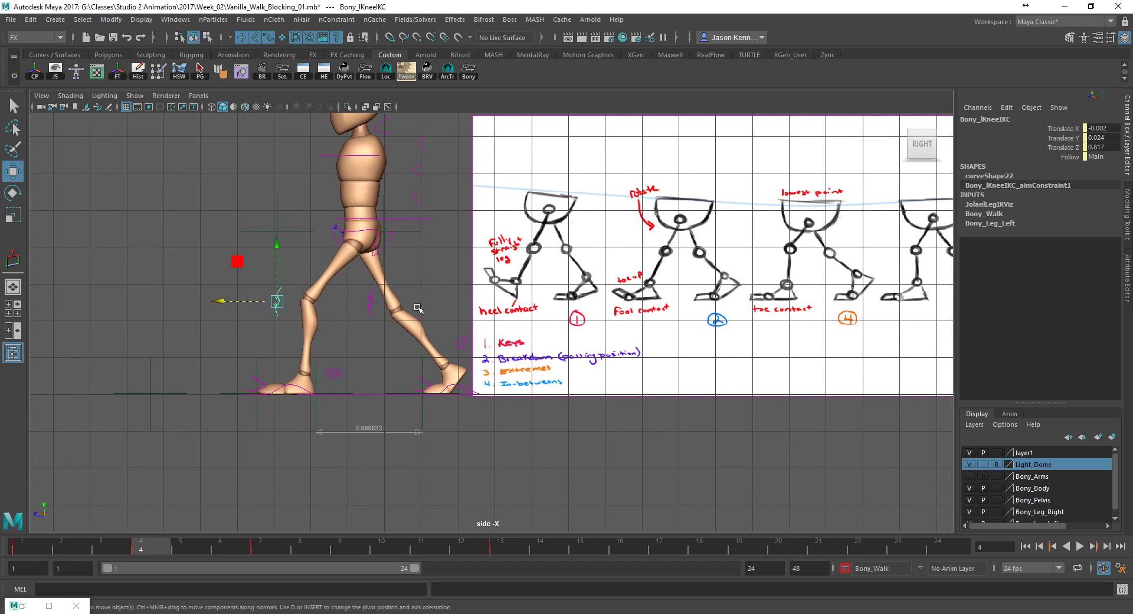
{"action": "middle_click_drag", "start_coordinate": [401, 295], "coordinate": [354, 338], "text": "alt"}
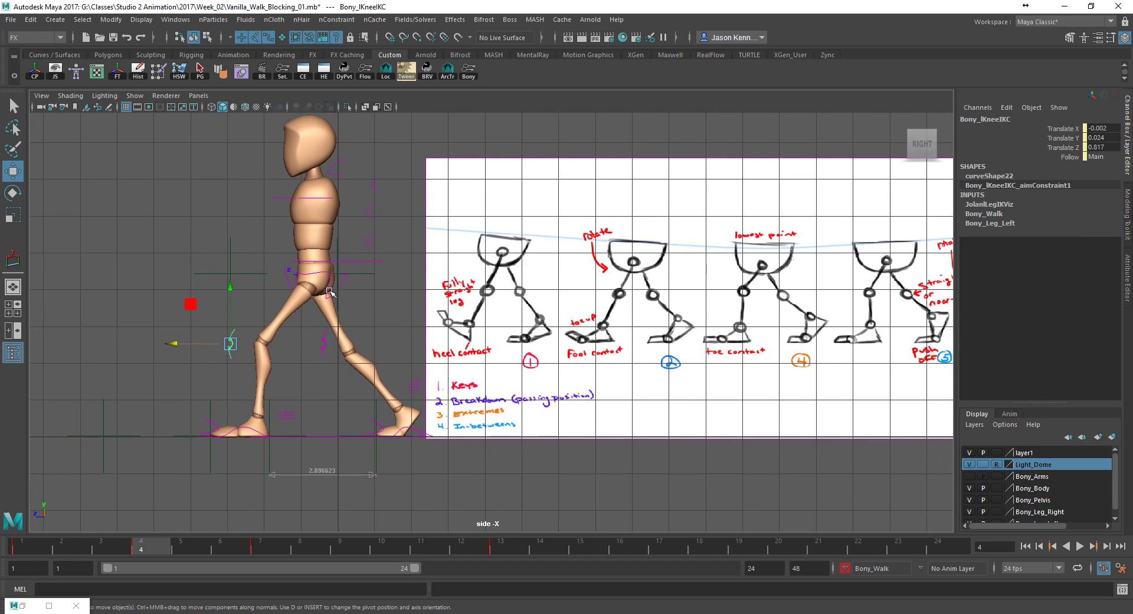
Rotate the main hip control in the front view to a Rotate Z of about -3.363.
{"action": "left_click", "coordinate": [331, 291]}
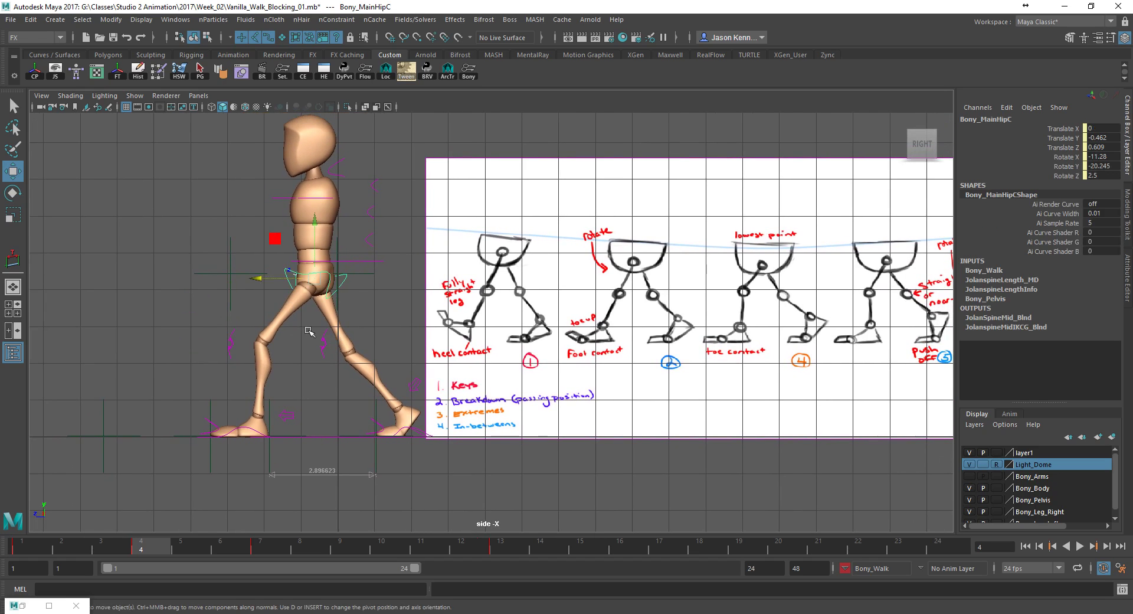
{"action": "key", "text": "space"}
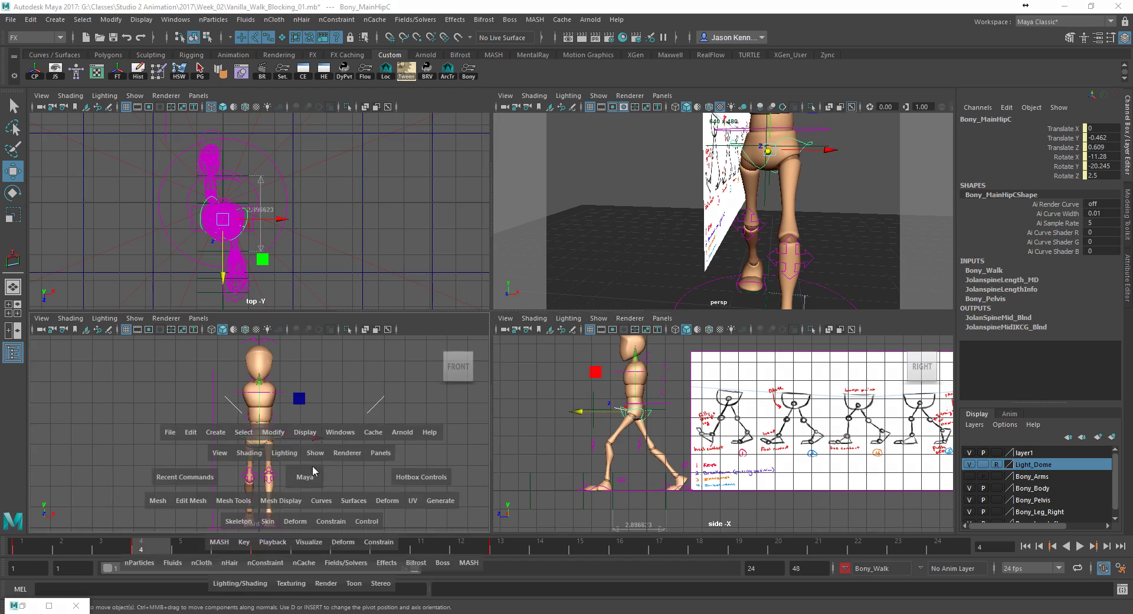
{"action": "key", "text": "space"}
{"action": "scroll", "coordinate": [540, 322], "scroll_direction": "up", "scroll_amount": 6}
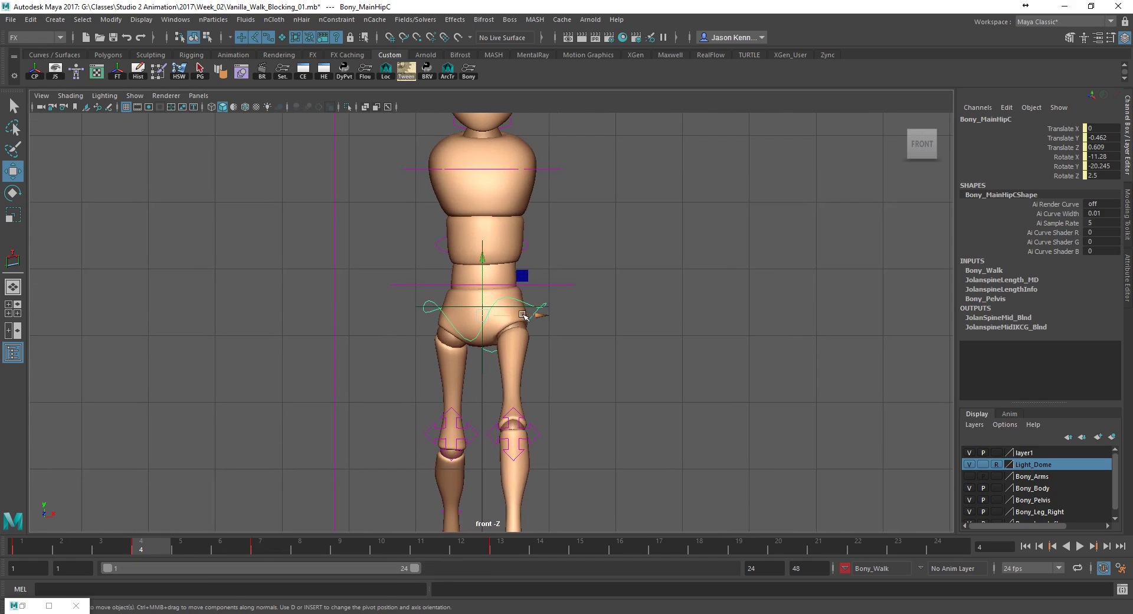
{"action": "key", "text": "e"}
{"action": "left_click_drag", "start_coordinate": [525, 286], "coordinate": [526, 292]}
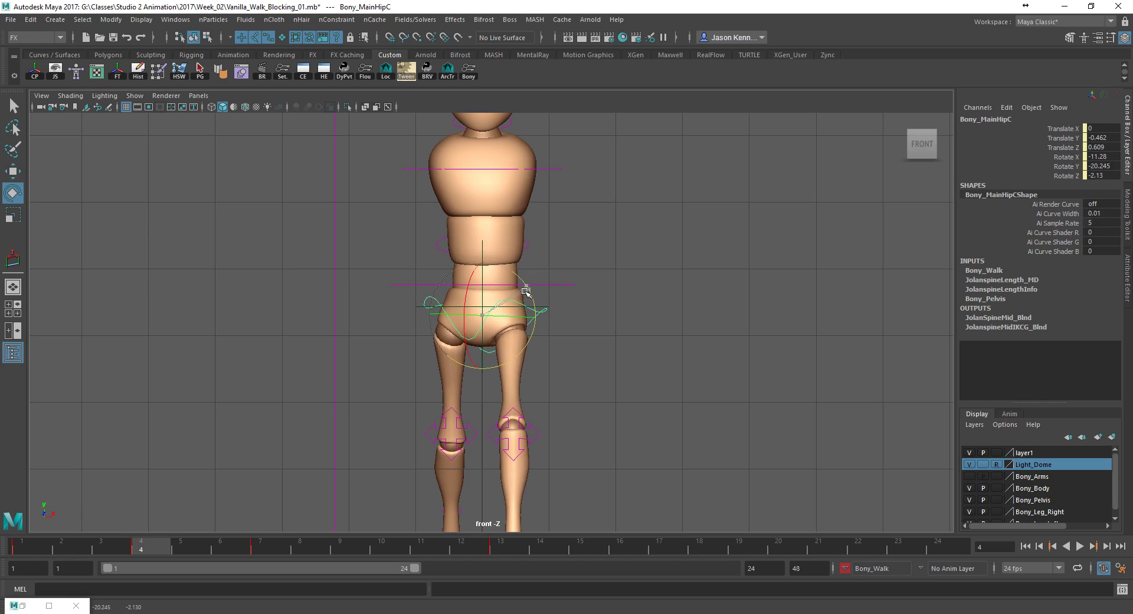
{"action": "middle_click_drag", "start_coordinate": [530, 303], "coordinate": [540, 276], "text": "alt"}
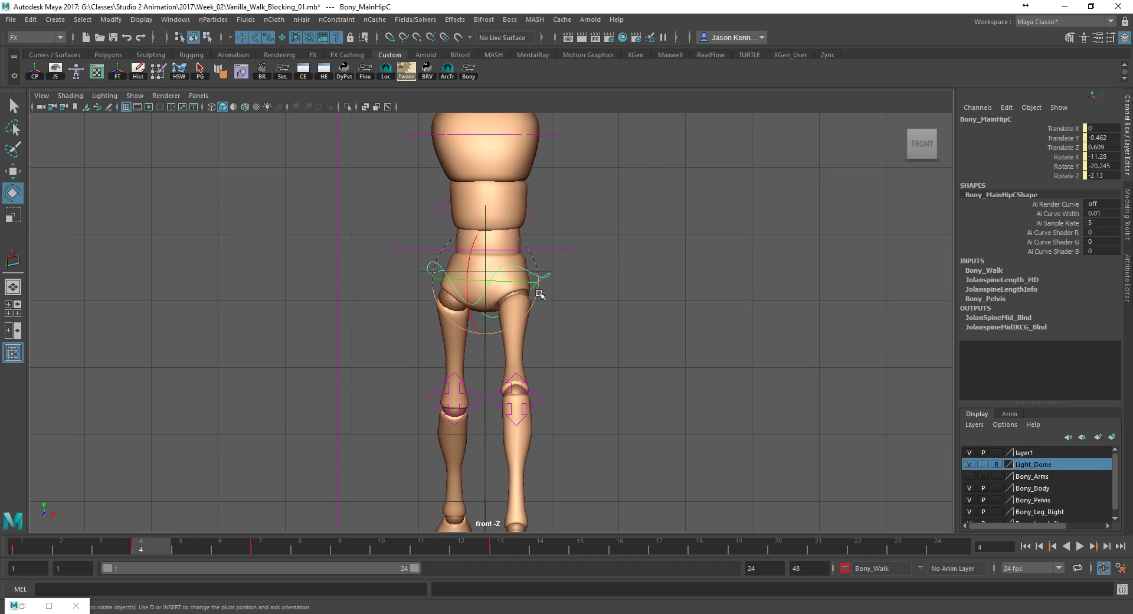
{"action": "left_click_drag", "start_coordinate": [536, 300], "coordinate": [535, 302]}
Shift the main hip control in the side view to a Translate Z of about 0.596 and key it.
{"action": "key", "text": "space"}
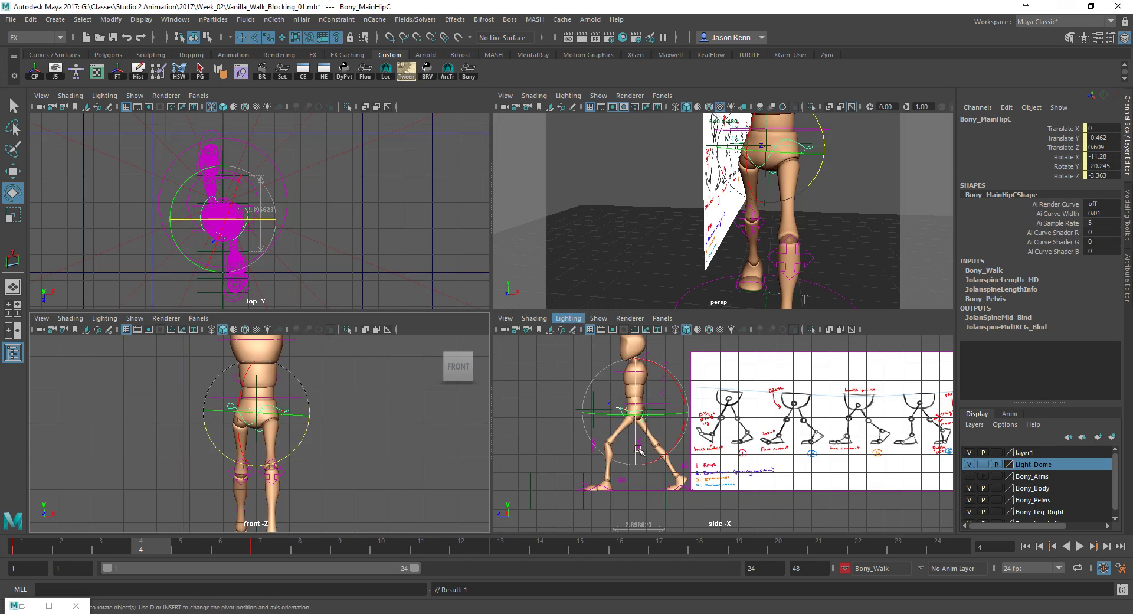
{"action": "key", "text": "space"}
{"action": "scroll", "coordinate": [261, 277], "scroll_direction": "up", "scroll_amount": 5}
{"action": "key", "text": "w"}
{"action": "left_click_drag", "start_coordinate": [235, 267], "coordinate": [234, 269]}
{"action": "left_click_drag", "start_coordinate": [236, 271], "coordinate": [236, 273]}
{"action": "key", "text": "ctrl+z"}
{"action": "key", "text": "s"}
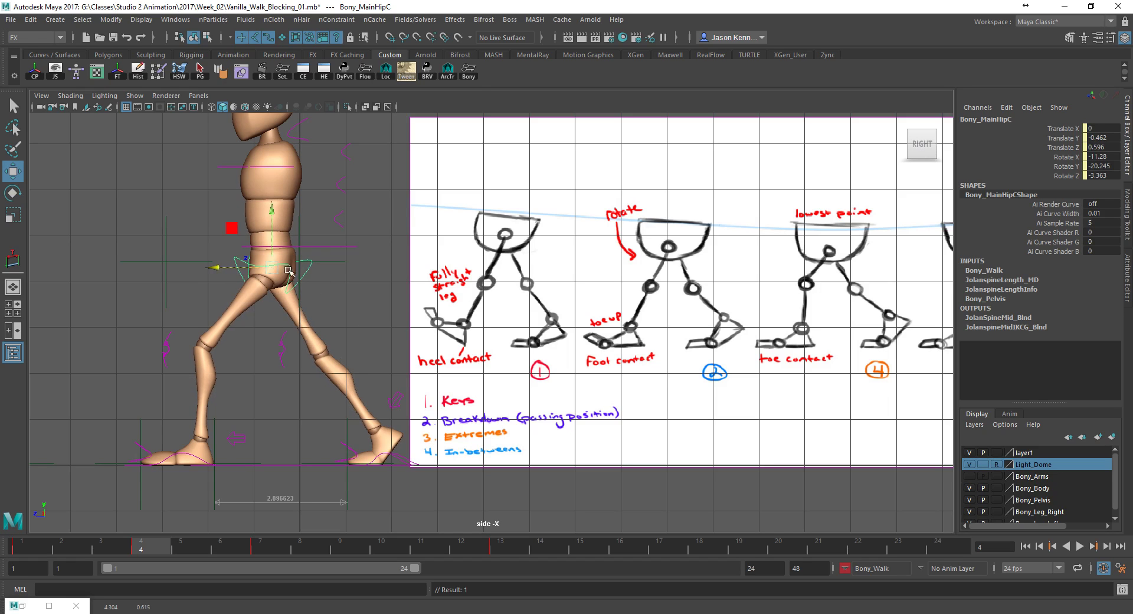
Tilt the main hip control in the side view to a Rotate X of about -3.998.
{"action": "key", "text": "e"}
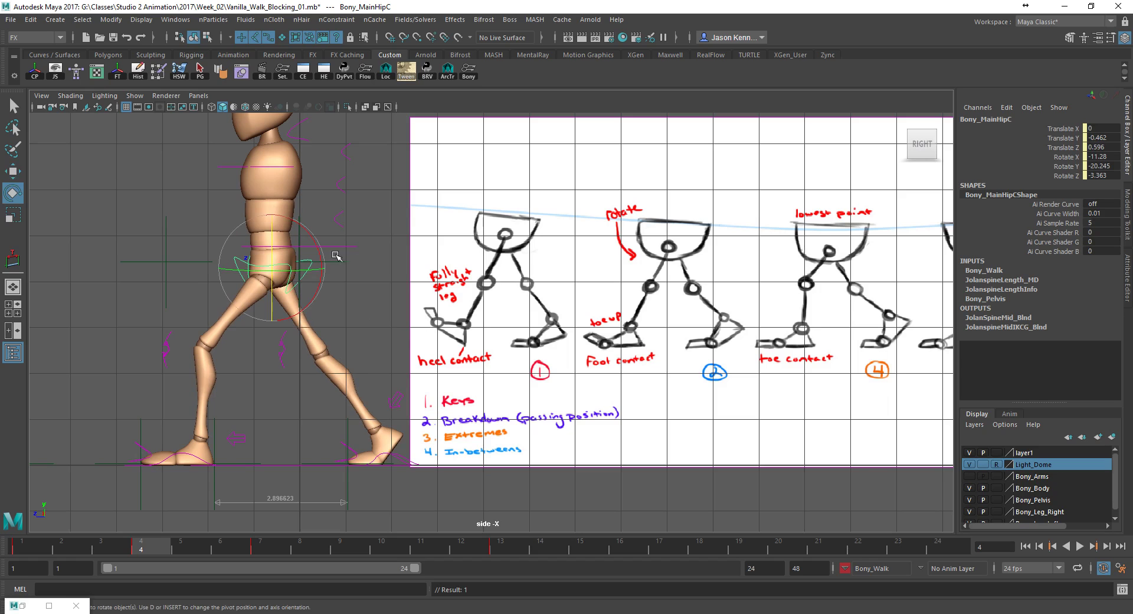
{"action": "middle_click_drag", "start_coordinate": [678, 270], "coordinate": [567, 269], "text": "alt"}
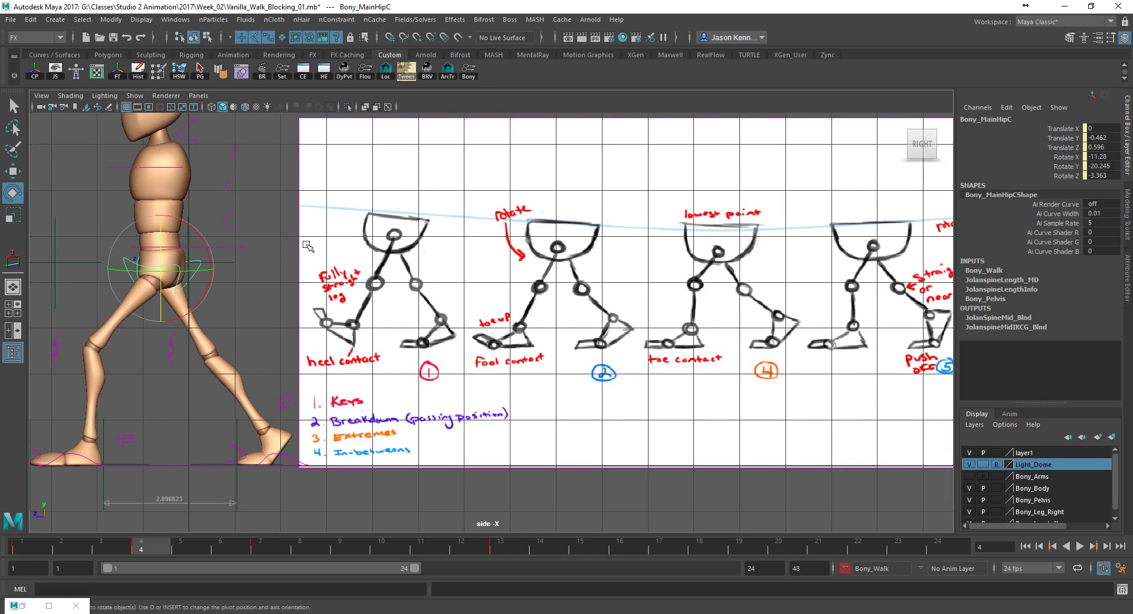
{"action": "left_click_drag", "start_coordinate": [192, 240], "coordinate": [193, 235]}
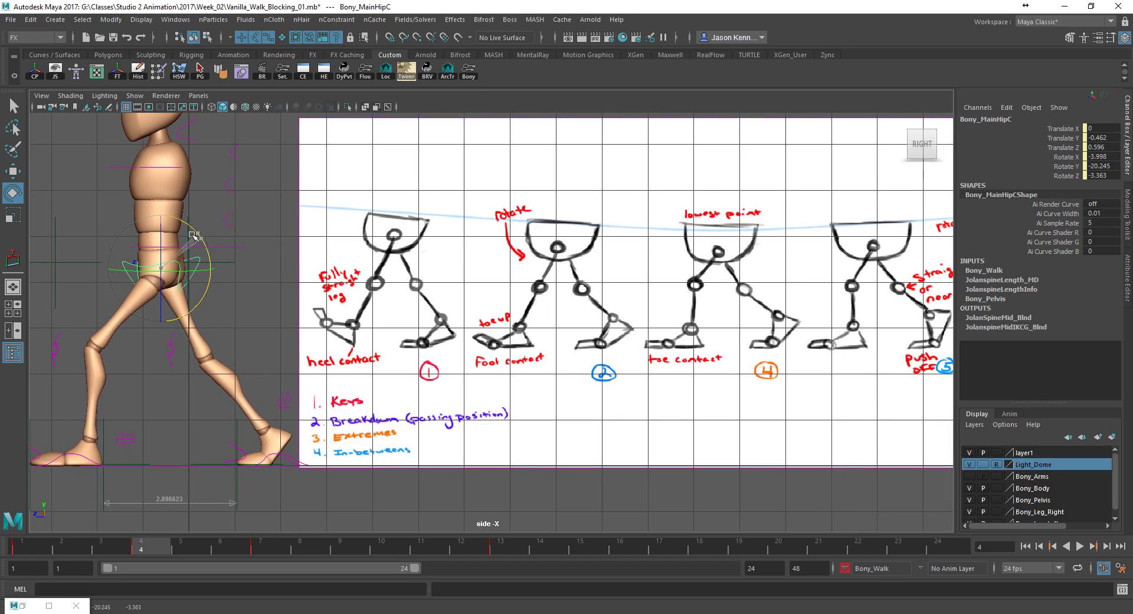
Move the main hip control forward along Z to about 0.635.
{"action": "key", "text": "w"}
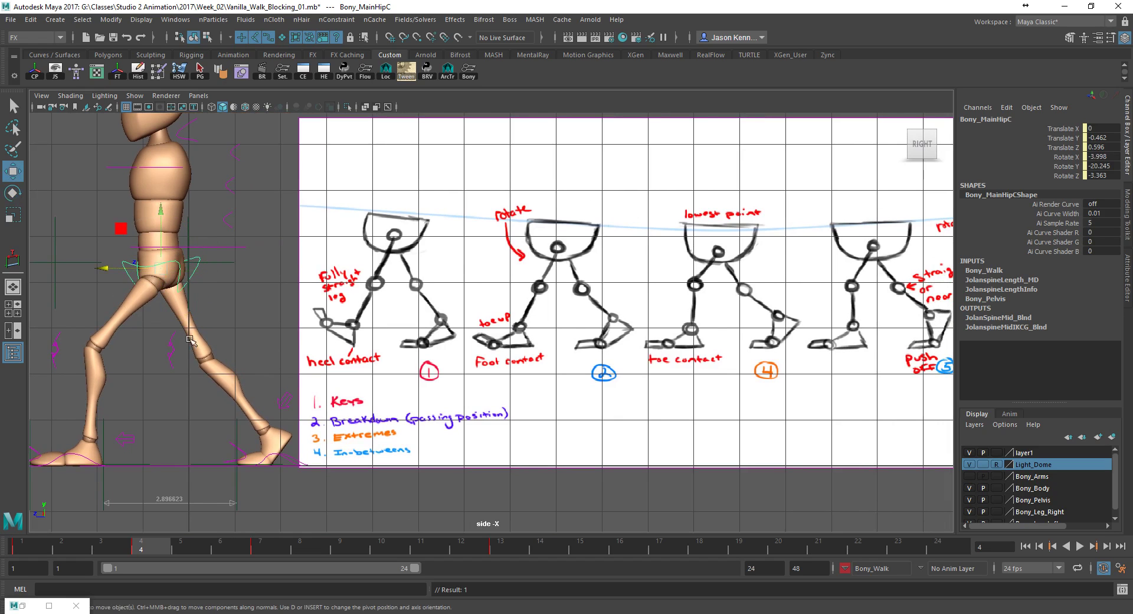
{"action": "left_click_drag", "start_coordinate": [153, 276], "coordinate": [128, 269]}
{"action": "key", "text": "ctrl+z"}
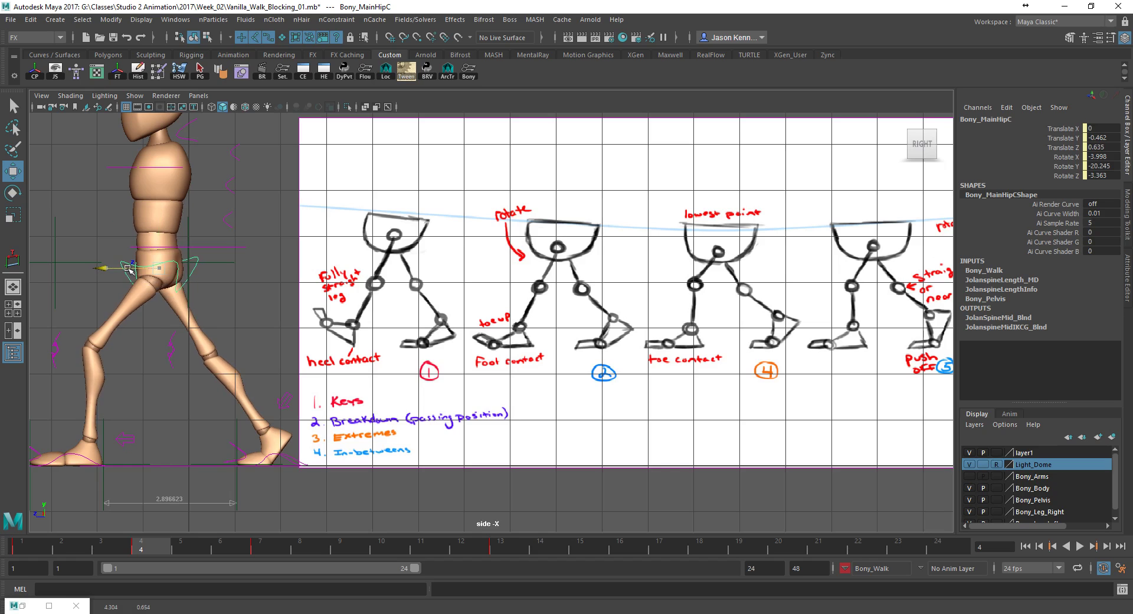
{"action": "middle_click_drag", "start_coordinate": [177, 326], "coordinate": [274, 302], "text": "alt"}
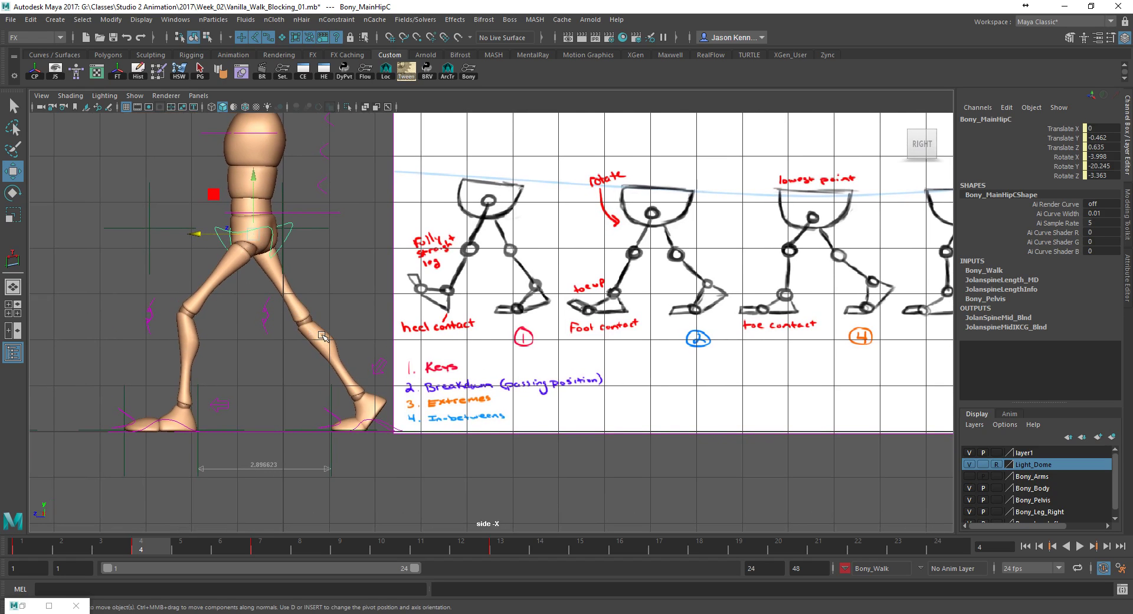
{"action": "middle_click_drag", "start_coordinate": [323, 337], "coordinate": [356, 446], "text": "alt"}
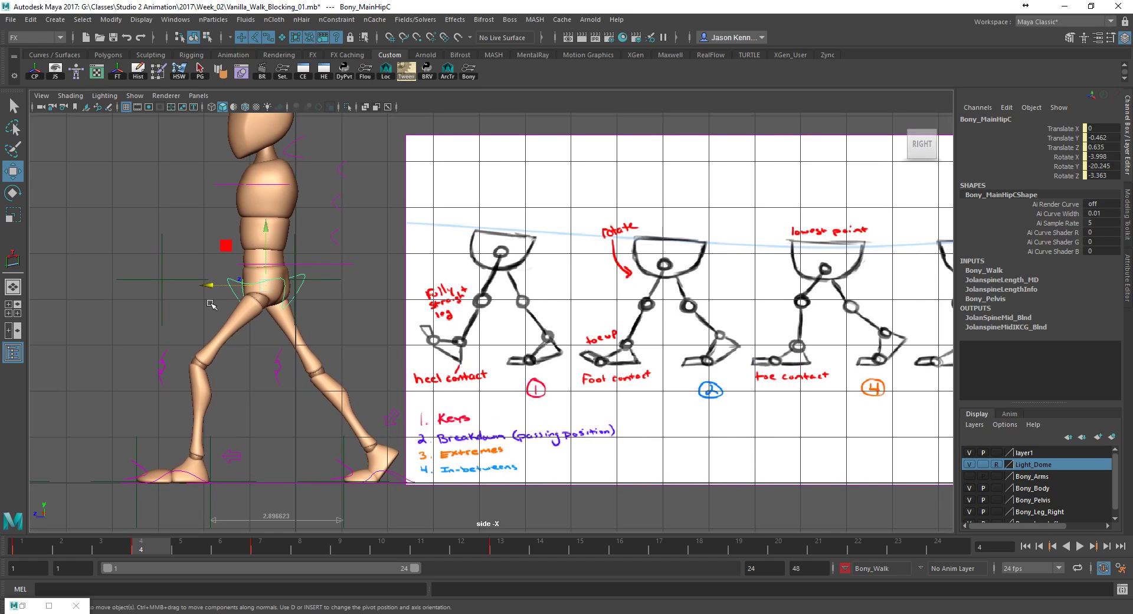
Save the scene as a new version named Vanilla_Walk_Blocking_02.mb.
{"action": "left_click", "coordinate": [11, 19]}
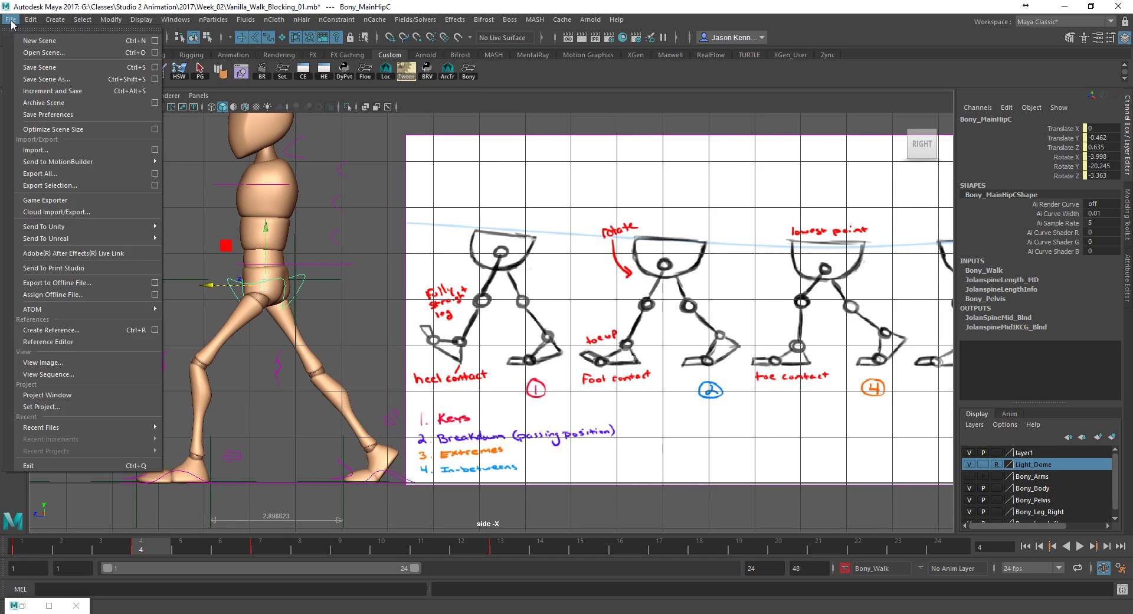
{"action": "left_click", "coordinate": [30, 79]}
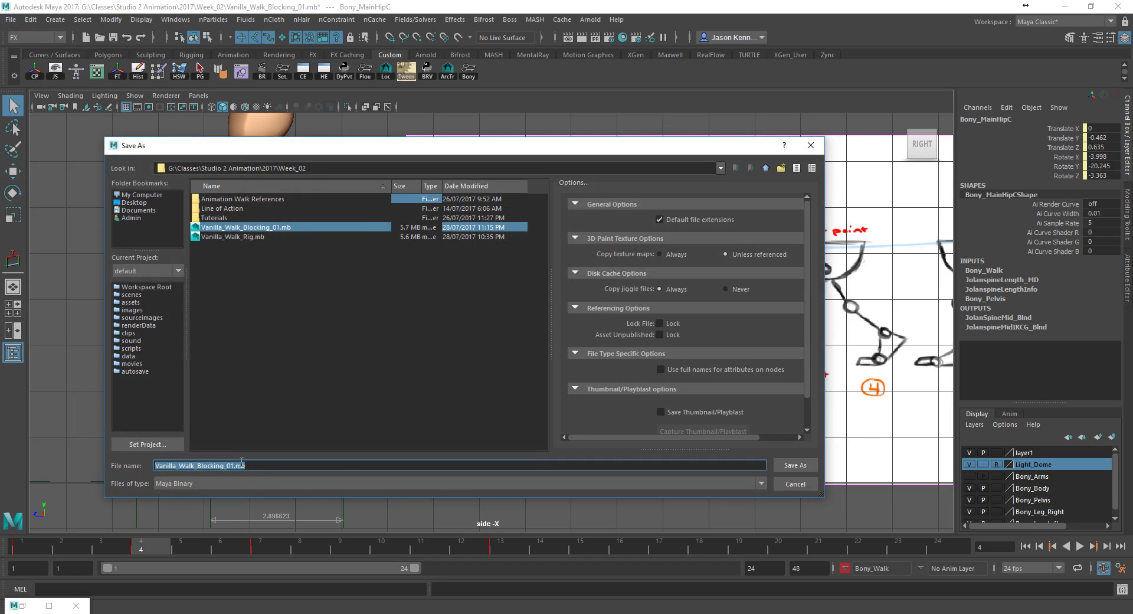
{"action": "left_click", "coordinate": [240, 465]}
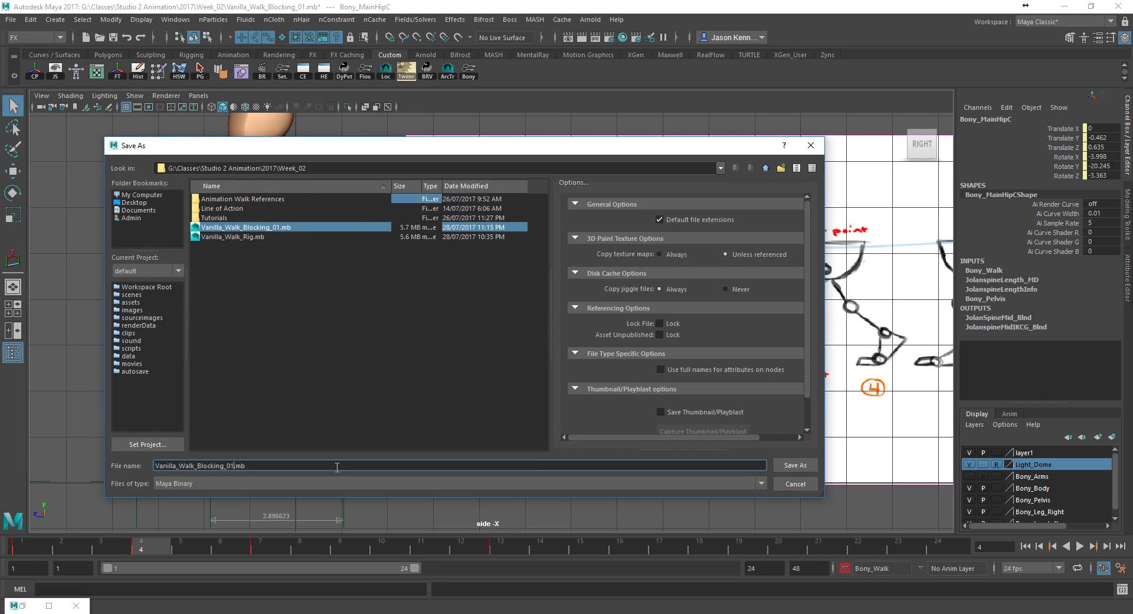
{"action": "key", "text": "Return"}
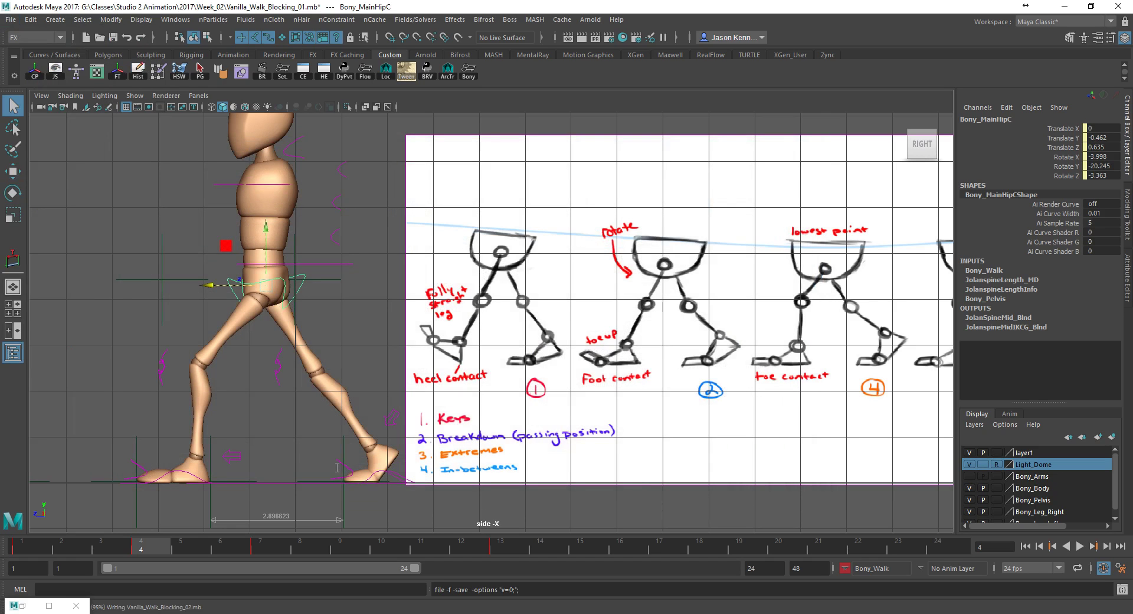
Slide the reference image plane along Z to about 17.577 so drawings 7 to 13 sit beside the character.
{"action": "left_click", "coordinate": [743, 401]}
{"action": "key", "text": "w"}
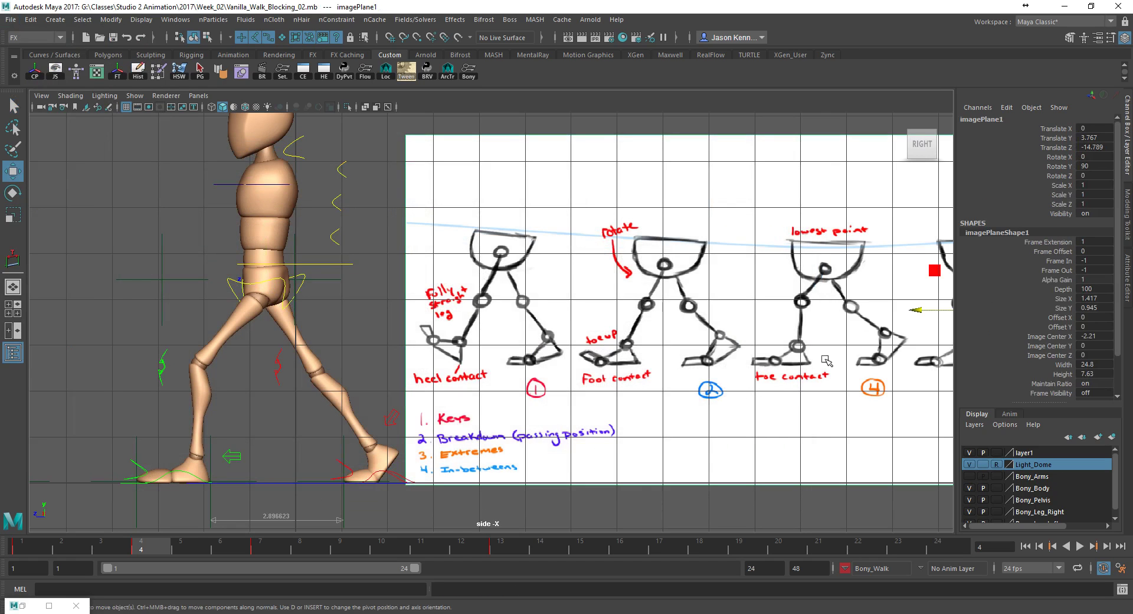
{"action": "left_click_drag", "start_coordinate": [931, 317], "coordinate": [71, 302]}
{"action": "middle_click_drag", "start_coordinate": [76, 270], "coordinate": [240, 233], "text": "alt"}
{"action": "left_click_drag", "start_coordinate": [225, 273], "coordinate": [2, 274]}
{"action": "right_click_drag", "start_coordinate": [281, 300], "coordinate": [159, 293], "text": "alt"}
{"action": "left_click_drag", "start_coordinate": [89, 280], "coordinate": [1, 281]}
{"action": "right_click_drag", "start_coordinate": [495, 298], "coordinate": [500, 298], "text": "alt"}
{"action": "middle_click_drag", "start_coordinate": [195, 283], "coordinate": [531, 291], "text": "alt"}
{"action": "left_click_drag", "start_coordinate": [302, 288], "coordinate": [52, 282]}
{"action": "scroll", "coordinate": [419, 392], "scroll_direction": "up", "scroll_amount": 2}
Go to frame 10 and frame the character beside the highest-point drawing.
{"action": "left_click", "coordinate": [381, 546]}
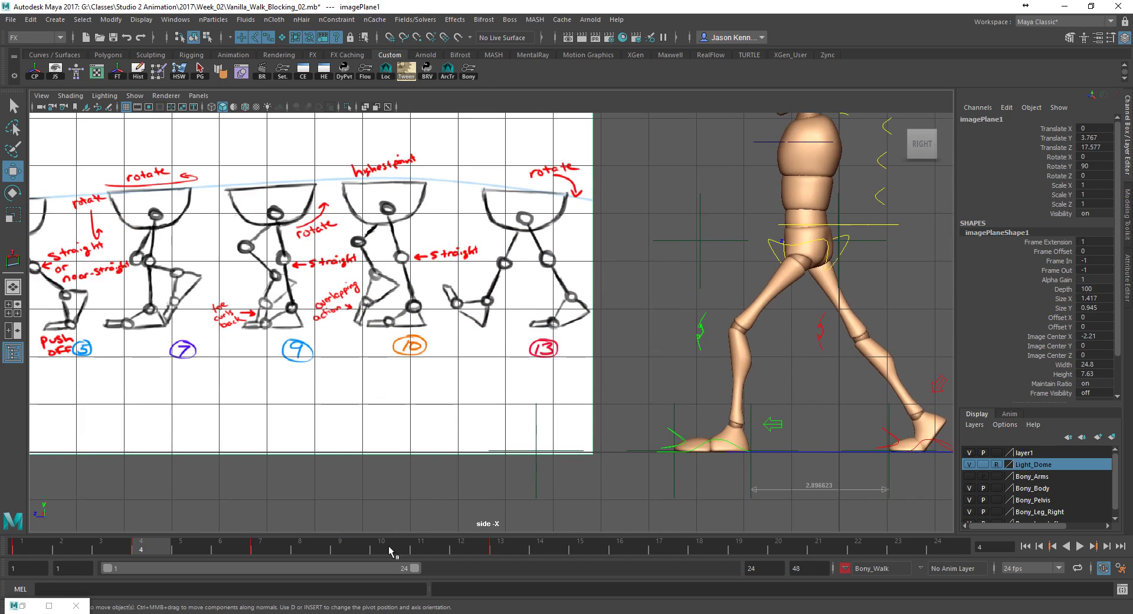
{"action": "scroll", "coordinate": [599, 389], "scroll_direction": "up", "scroll_amount": 2}
{"action": "right_click_drag", "start_coordinate": [599, 401], "coordinate": [626, 405], "text": "alt"}
{"action": "mouse_move", "coordinate": [627, 405]}
{"action": "middle_mouse_down", "text": "alt"}
{"action": "mouse_move", "coordinate": [676, 367]}
{"action": "mouse_move", "coordinate": [616, 372]}
{"action": "mouse_move", "coordinate": [605, 409]}
{"action": "middle_mouse_up", "text": "alt"}
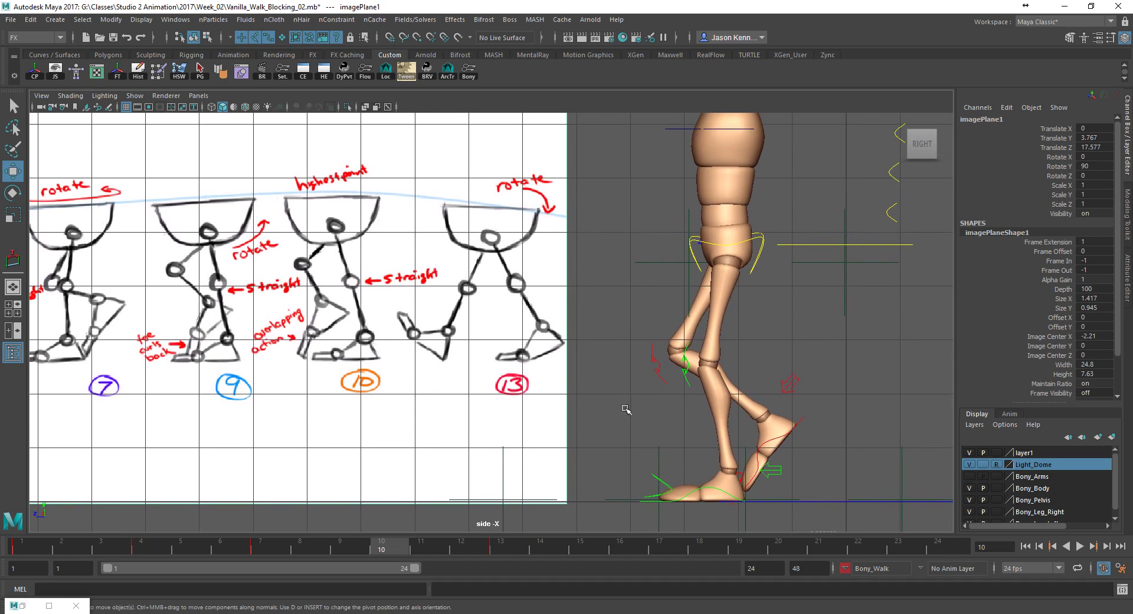
Try raising the main hip control alone slightly along Y, and undo the move.
{"action": "left_click", "coordinate": [759, 260]}
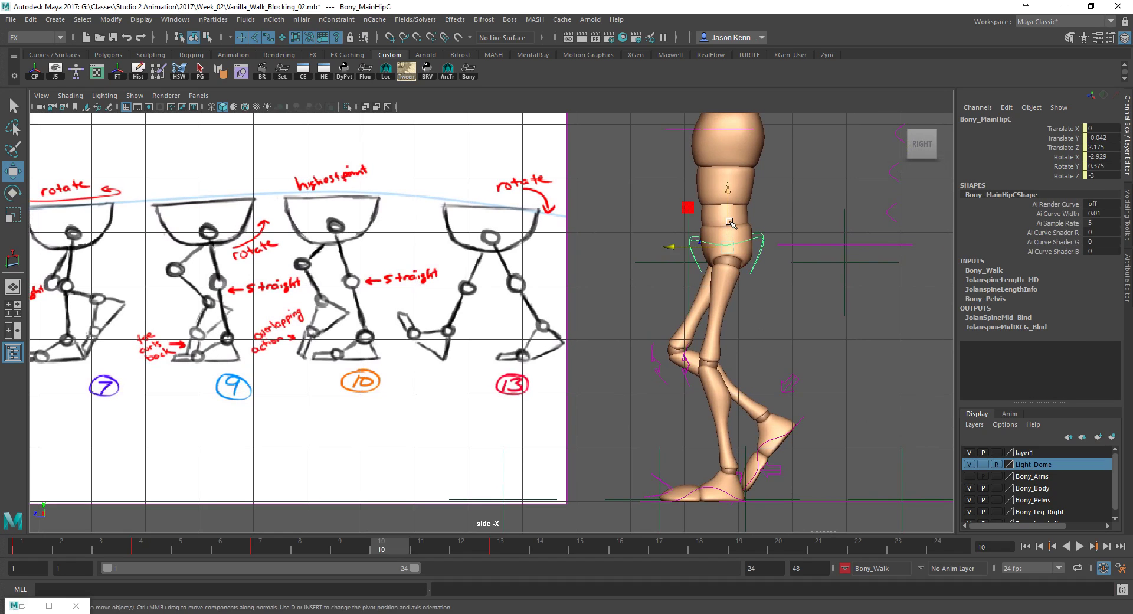
{"action": "left_click_drag", "start_coordinate": [730, 224], "coordinate": [731, 223]}
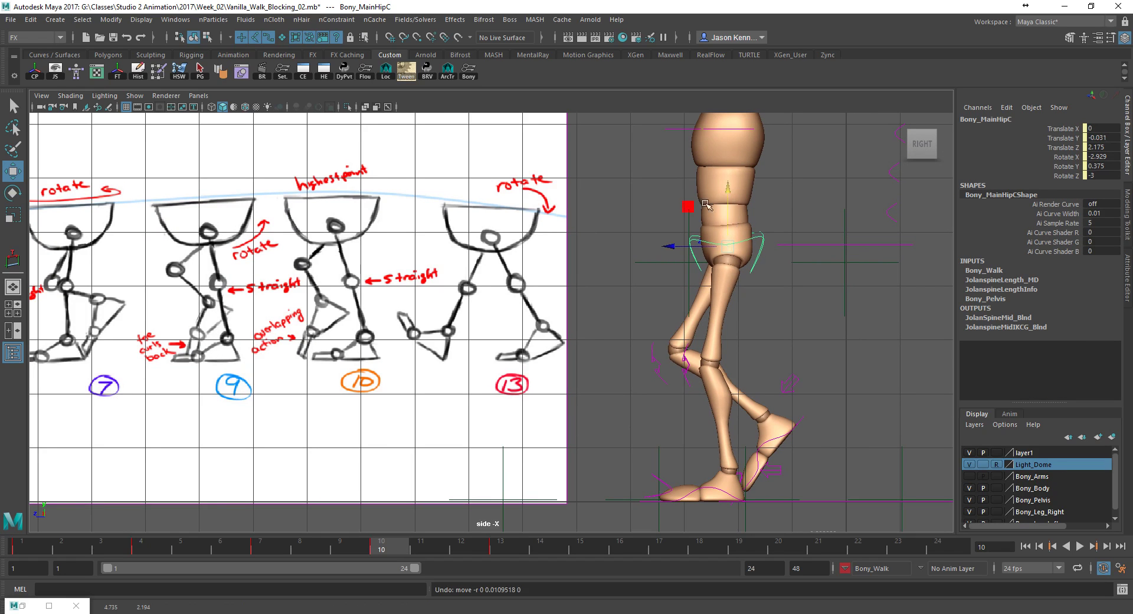
{"action": "key", "text": "ctrl+z"}
Move the top spine and main hip controls together to a hip Translate Y of about 0.013 and Translate Z of about 2.493.
{"action": "left_click", "coordinate": [670, 128]}
{"action": "left_click", "coordinate": [658, 185]}
{"action": "left_click", "coordinate": [680, 129]}
{"action": "left_click", "coordinate": [695, 255]}
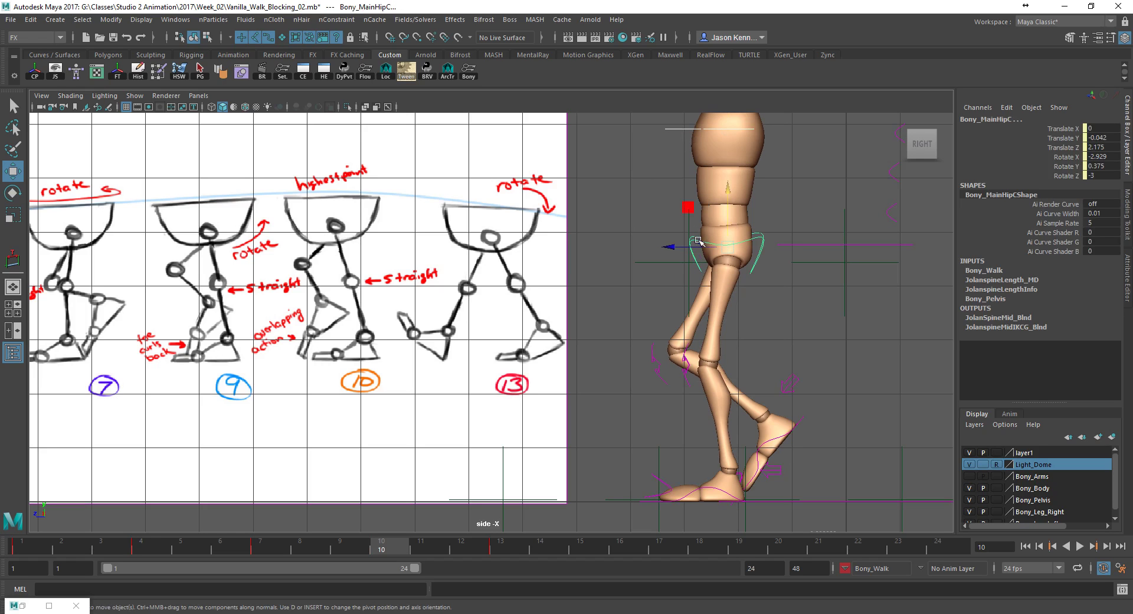
{"action": "left_click_drag", "start_coordinate": [729, 194], "coordinate": [732, 137]}
{"action": "key", "text": "ctrl+z"}
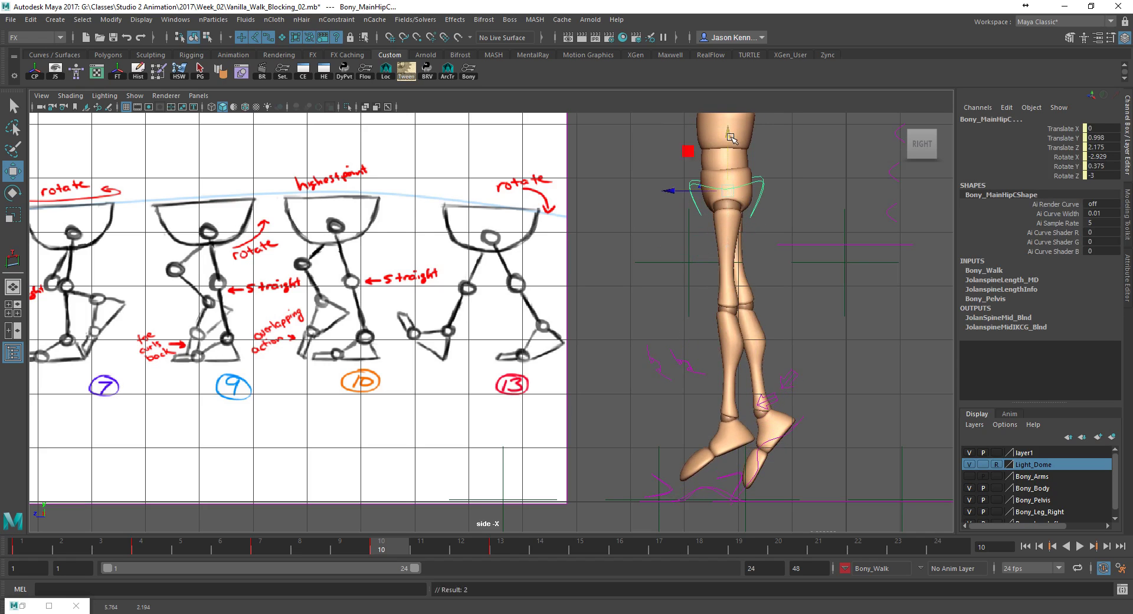
{"action": "left_click_drag", "start_coordinate": [730, 194], "coordinate": [731, 188]}
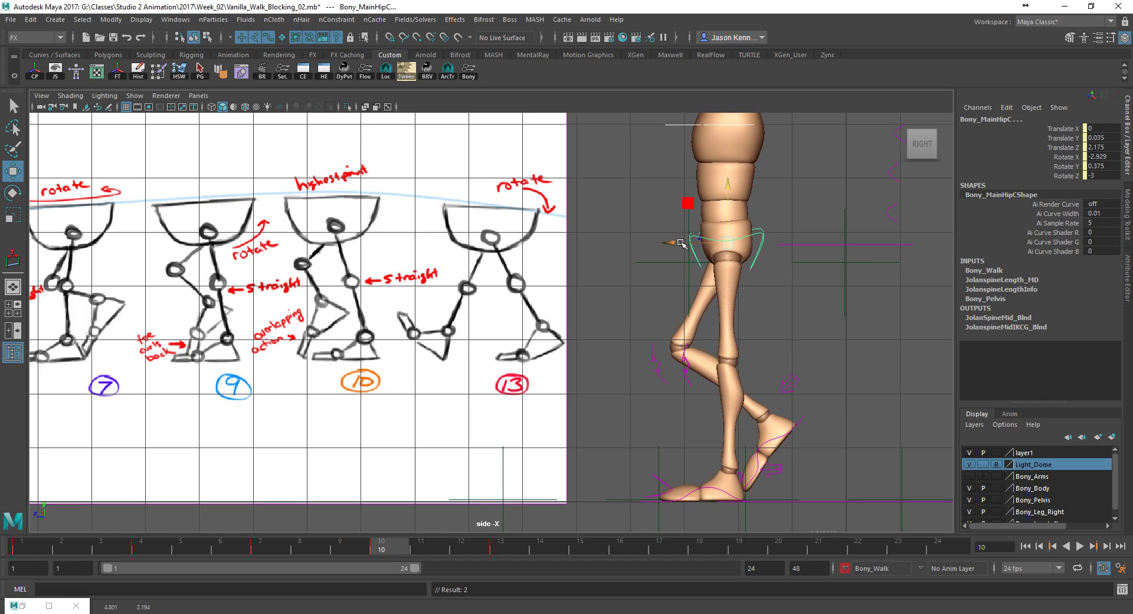
{"action": "left_click_drag", "start_coordinate": [682, 243], "coordinate": [664, 239]}
{"action": "left_click_drag", "start_coordinate": [708, 200], "coordinate": [720, 200]}
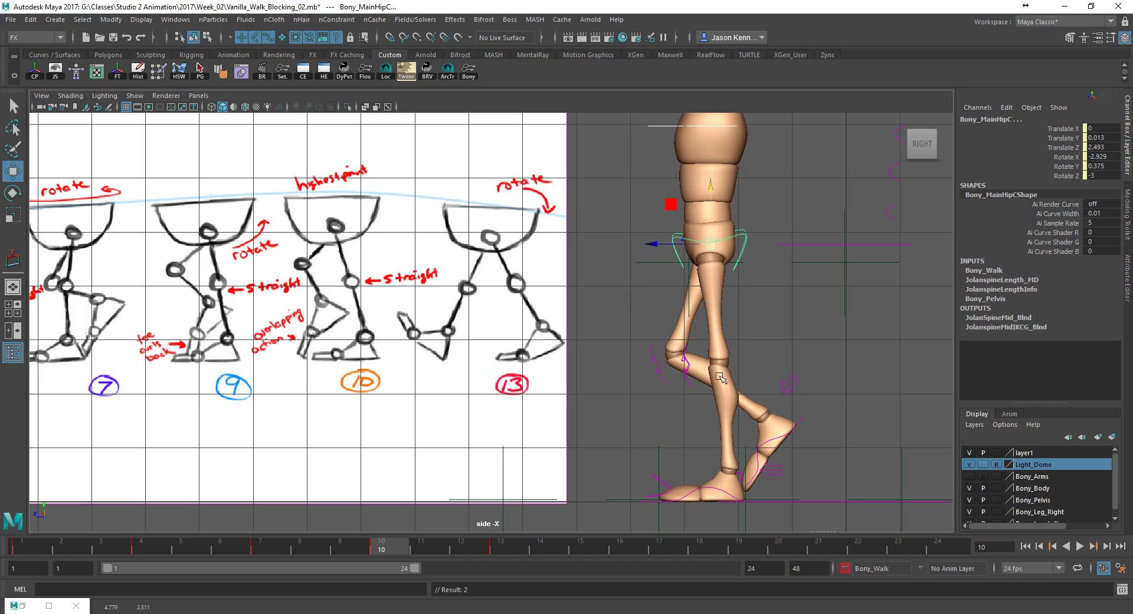
Try tilting the top spine and main hip controls together around X, and undo the rotation.
{"action": "middle_click_drag", "start_coordinate": [688, 299], "coordinate": [714, 309], "text": "alt"}
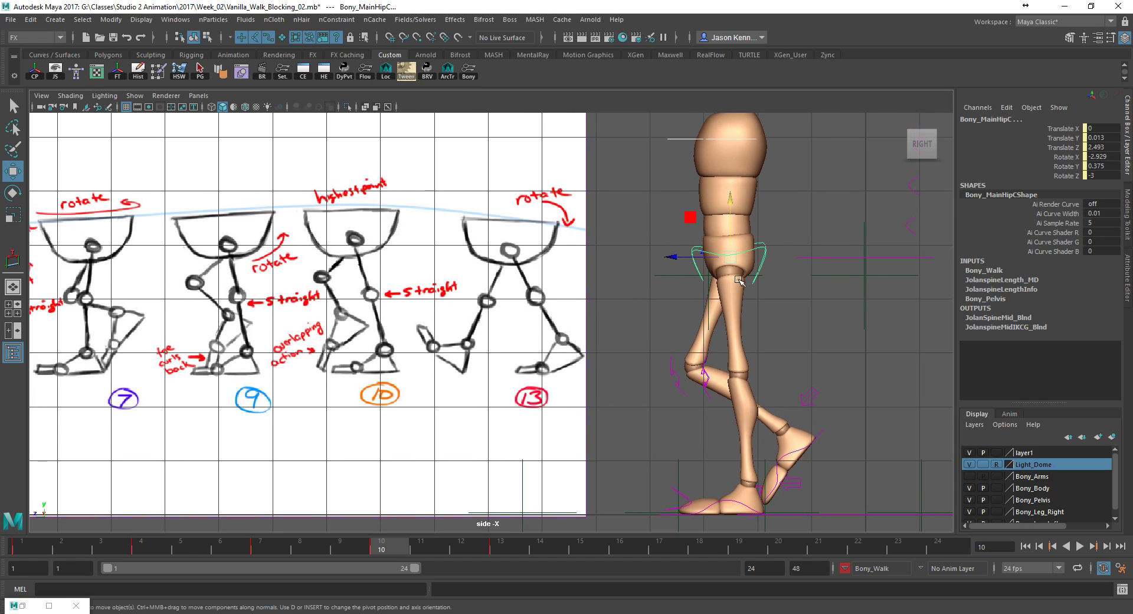
{"action": "key", "text": "e"}
{"action": "left_click_drag", "start_coordinate": [758, 220], "coordinate": [761, 209]}
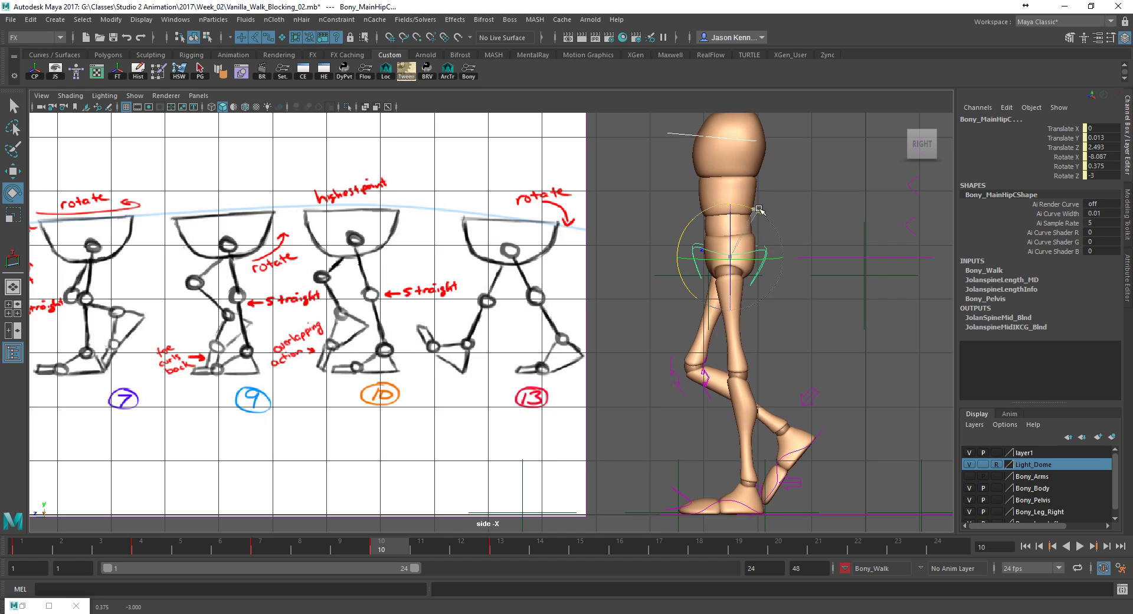
{"action": "key", "text": "ctrl+z"}
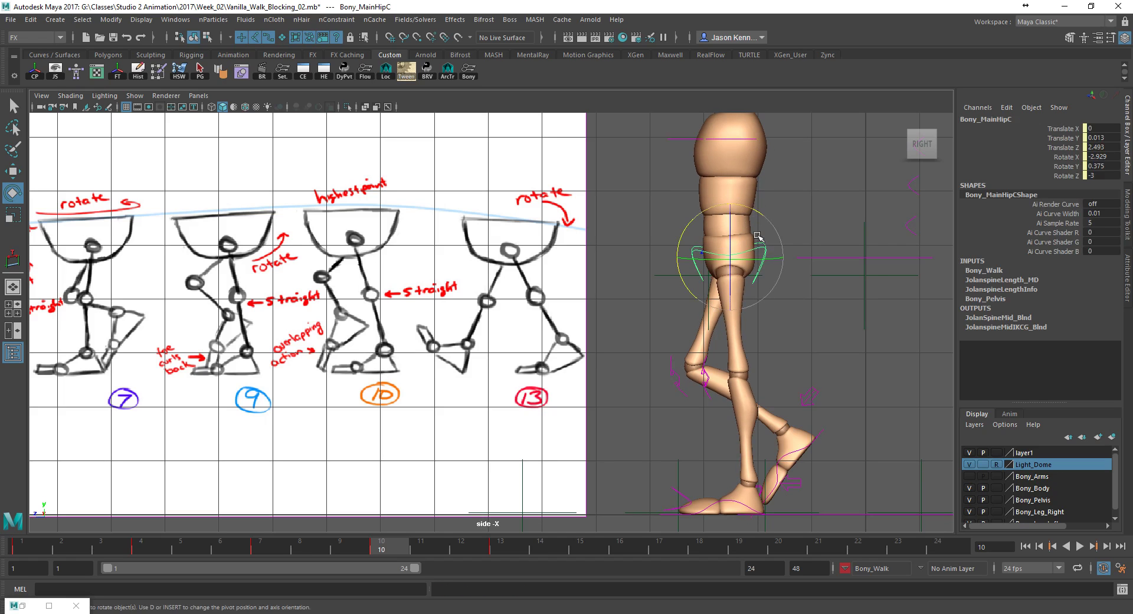
Rotate only the main hip control to about -4.507 in X and -5.856 in Z, and key it on frame 10.
{"action": "mouse_move", "coordinate": [761, 216]}
{"action": "left_mouse_down"}
{"action": "mouse_move", "coordinate": [777, 240]}
{"action": "mouse_move", "coordinate": [762, 211]}
{"action": "left_mouse_up"}
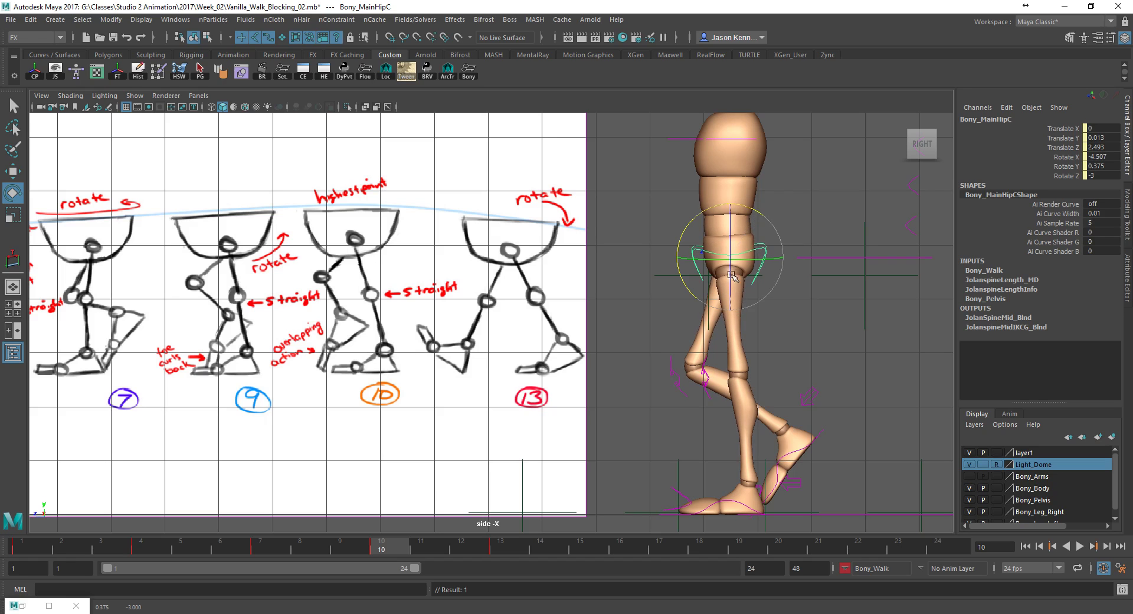
{"action": "key", "text": "space"}
{"action": "key", "text": "space"}
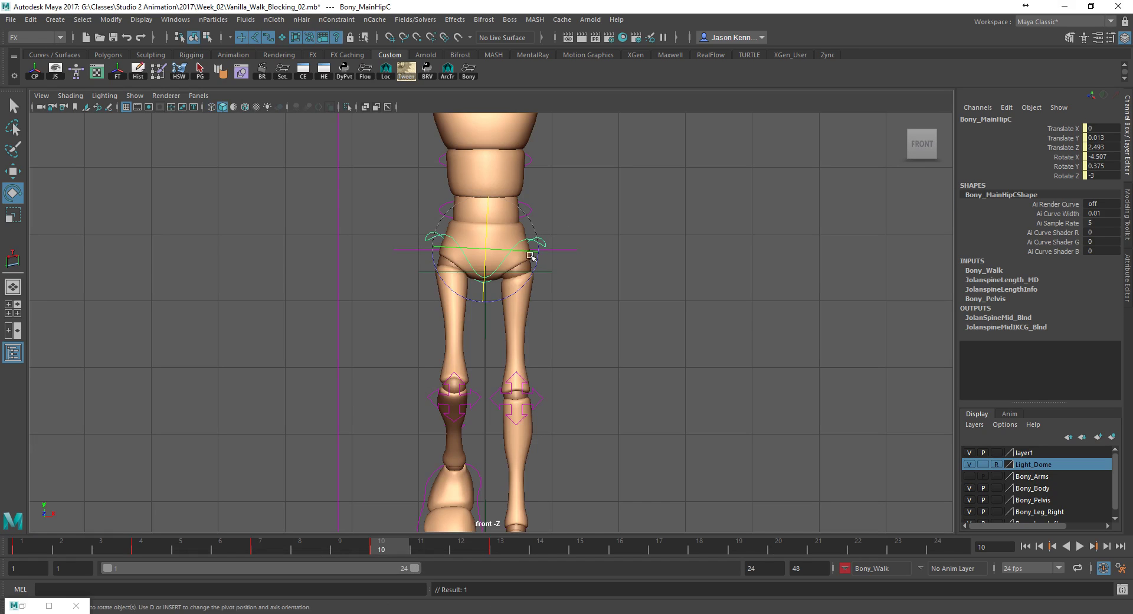
{"action": "left_click_drag", "start_coordinate": [509, 295], "coordinate": [506, 298]}
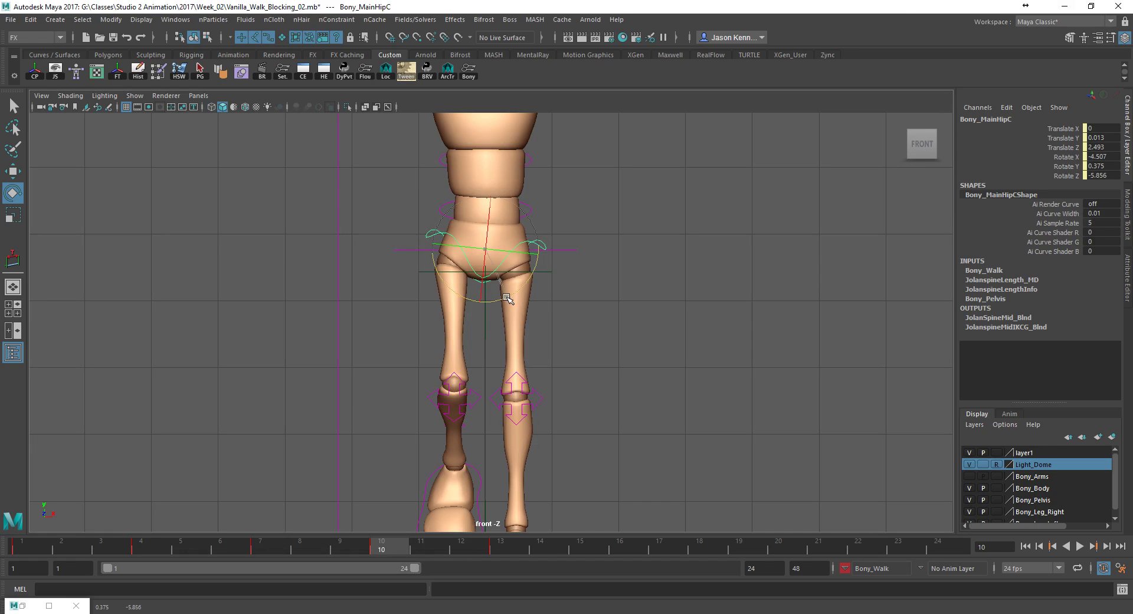
{"action": "key", "text": "s"}
{"action": "key", "text": "space"}
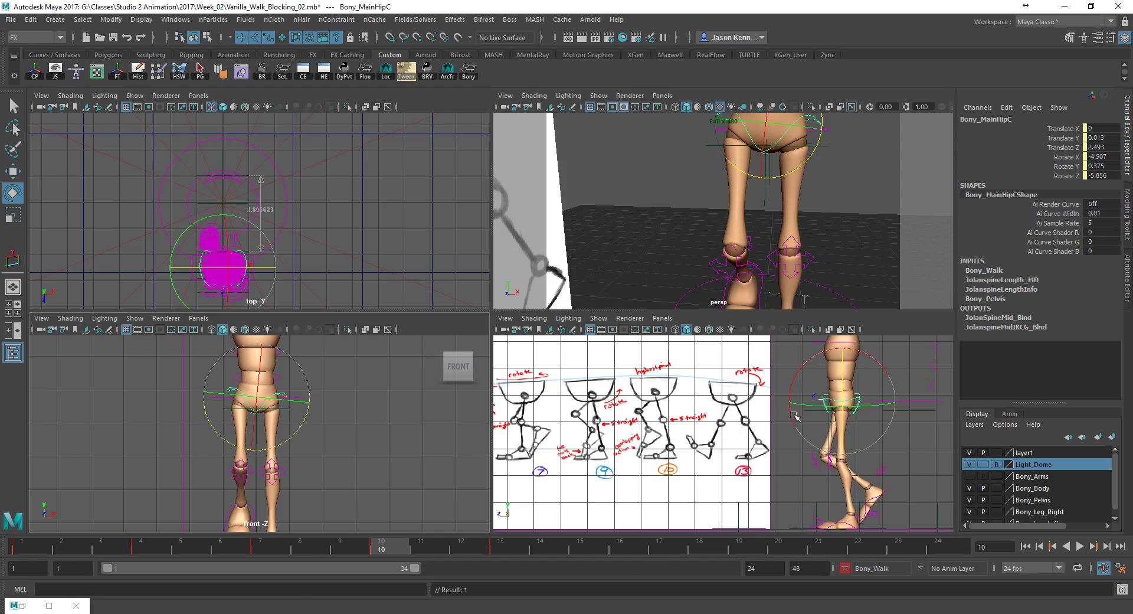
{"action": "key", "text": "space"}
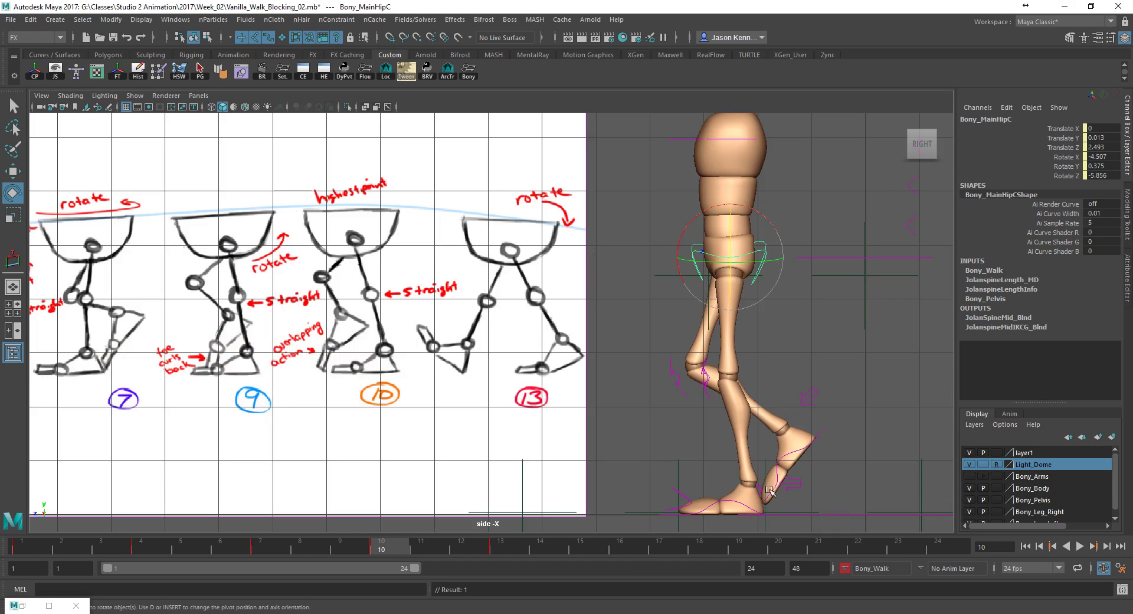
Move the right foot IK control forward to a Translate Z of about -3.063 on frame 10.
{"action": "left_click", "coordinate": [814, 444]}
{"action": "key", "text": "w"}
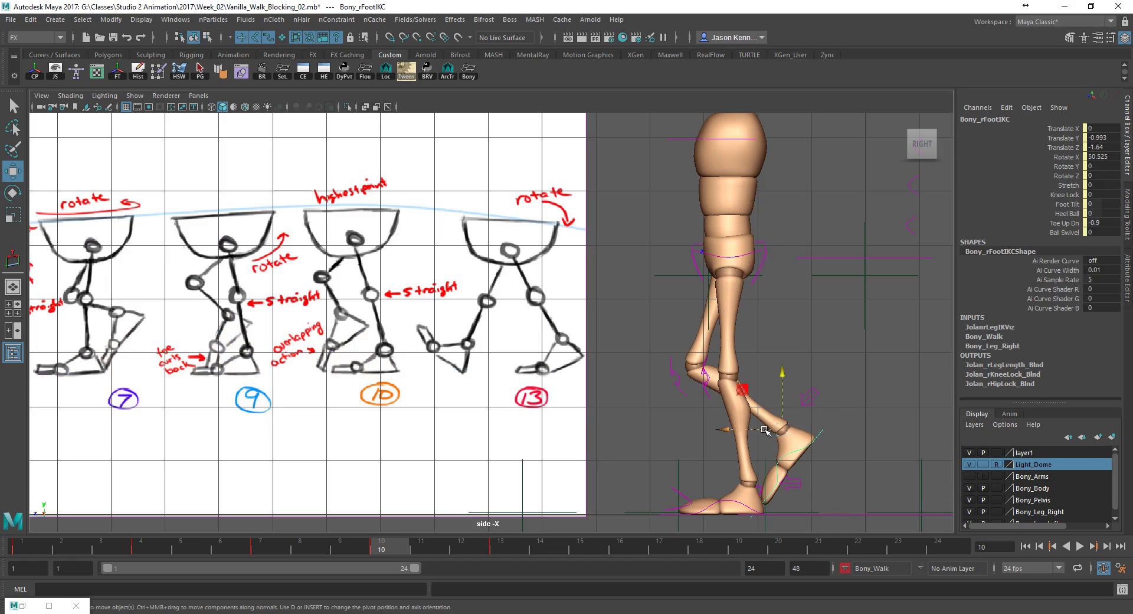
{"action": "left_click_drag", "start_coordinate": [764, 431], "coordinate": [687, 422]}
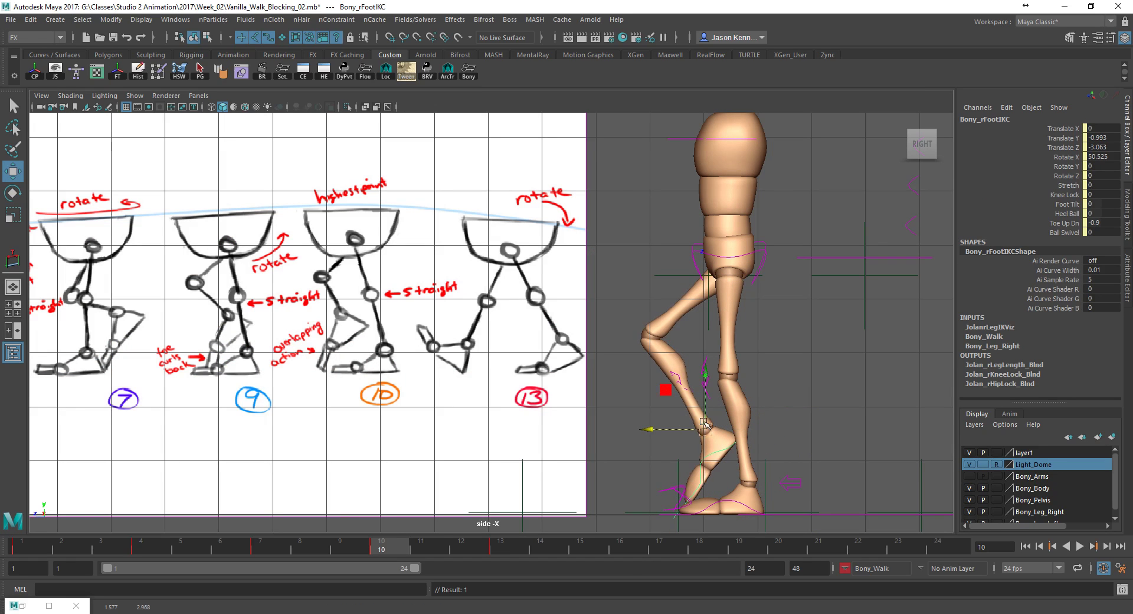
Rotate the main hip control to about 5.202 in Y and key it on frame 10.
{"action": "left_click", "coordinate": [763, 261]}
{"action": "key", "text": "e"}
{"action": "left_click_drag", "start_coordinate": [709, 262], "coordinate": [714, 264]}
{"action": "key", "text": "s"}
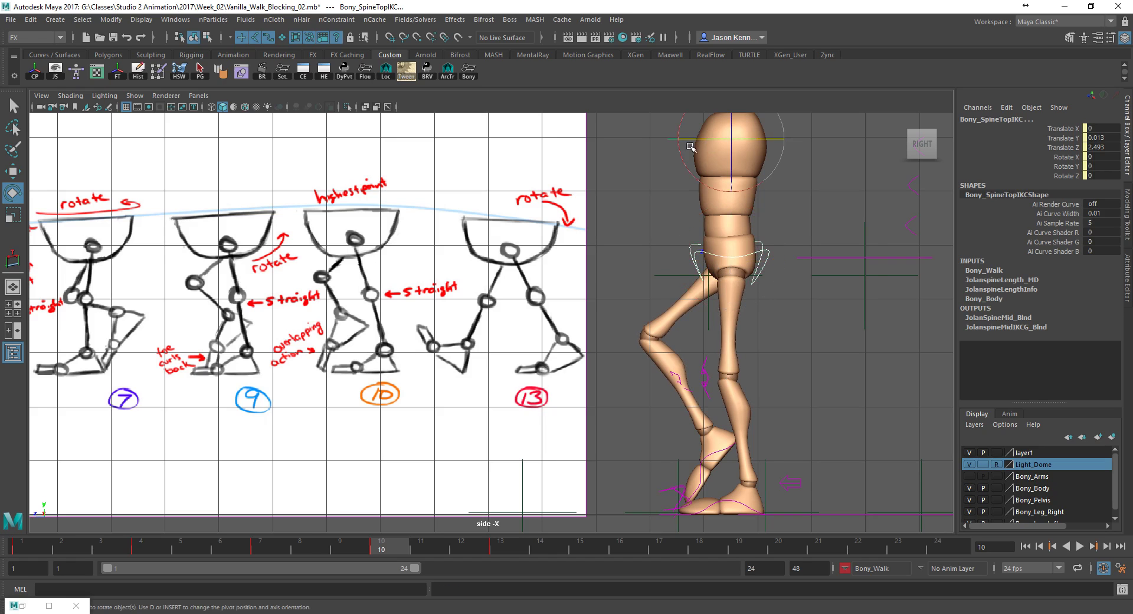
Raise the top spine and main hip controls together to a hip Translate Y of about 0.035 and key them.
{"action": "left_click", "coordinate": [656, 146]}
{"action": "left_click", "coordinate": [673, 140]}
{"action": "left_click", "coordinate": [694, 250]}
{"action": "key", "text": "w"}
{"action": "left_click_drag", "start_coordinate": [732, 204], "coordinate": [733, 202]}
{"action": "key", "text": "s"}
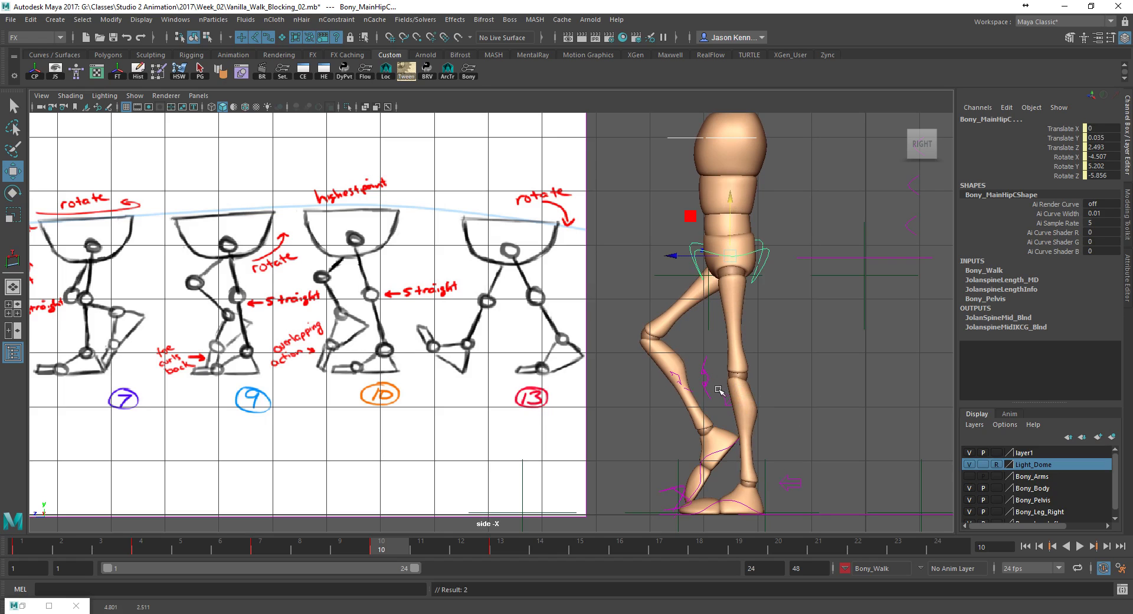
Move the right knee control forward and up so it sits in front of the bent right knee.
{"action": "left_click", "coordinate": [724, 410]}
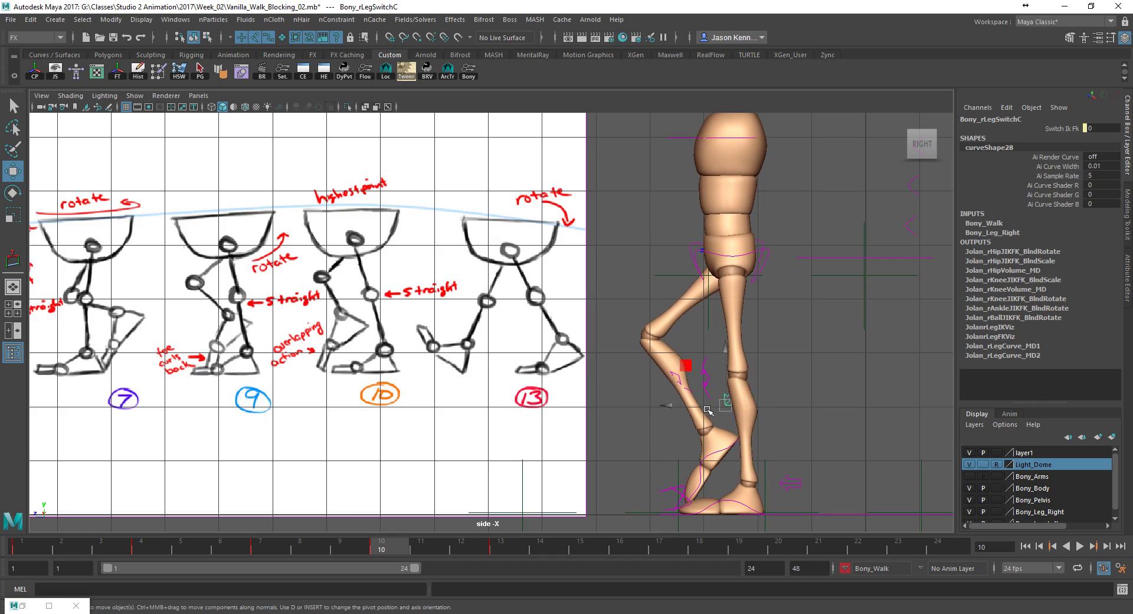
{"action": "left_click", "coordinate": [675, 380]}
{"action": "left_click_drag", "start_coordinate": [661, 379], "coordinate": [614, 341]}
{"action": "left_click", "coordinate": [700, 379]}
{"action": "left_click", "coordinate": [676, 379]}
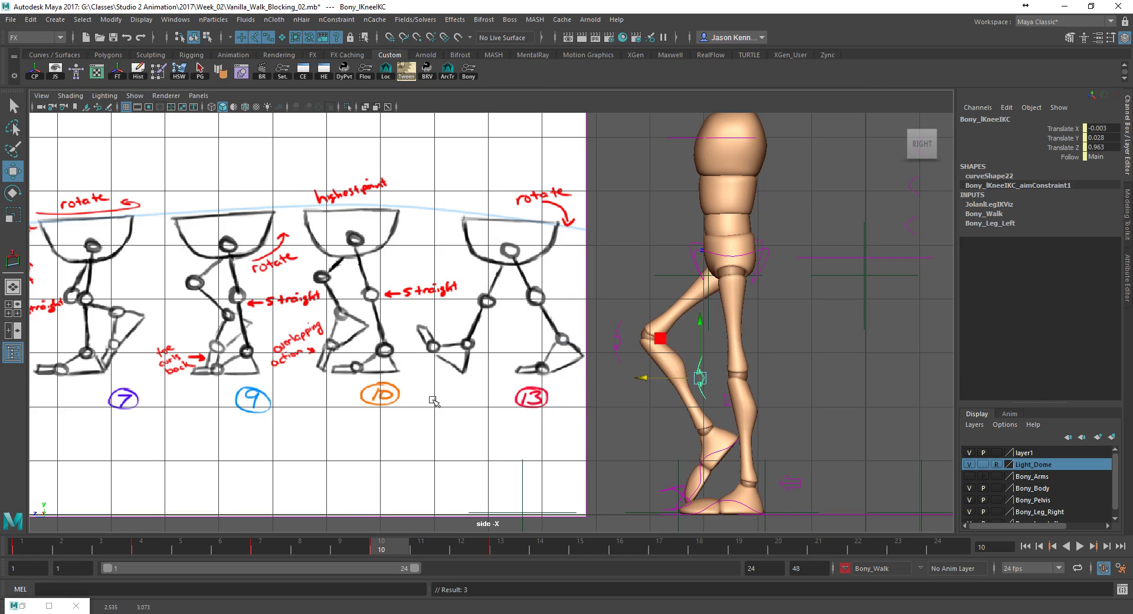
Undo the last foot move and reposition the right foot IK control at about -0.916 in Translate Y and -3.48 in Translate Z.
{"action": "mouse_move", "coordinate": [270, 328]}
{"action": "middle_mouse_down", "text": "alt"}
{"action": "mouse_move", "coordinate": [395, 305]}
{"action": "mouse_move", "coordinate": [449, 326]}
{"action": "middle_mouse_up", "text": "alt"}
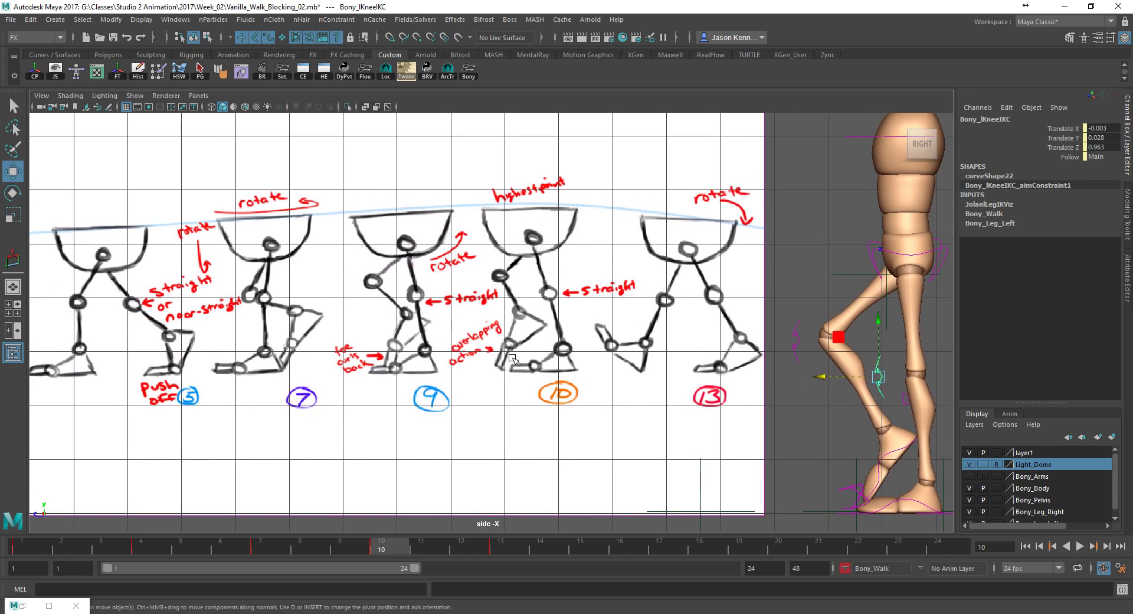
{"action": "mouse_move", "coordinate": [855, 392]}
{"action": "middle_mouse_down", "text": "alt"}
{"action": "mouse_move", "coordinate": [786, 375]}
{"action": "mouse_move", "coordinate": [714, 395]}
{"action": "middle_mouse_up", "text": "alt"}
{"action": "key", "text": "ctrl+z"}
{"action": "key", "text": "ctrl+z"}
{"action": "left_click_drag", "start_coordinate": [709, 313], "coordinate": [722, 413]}
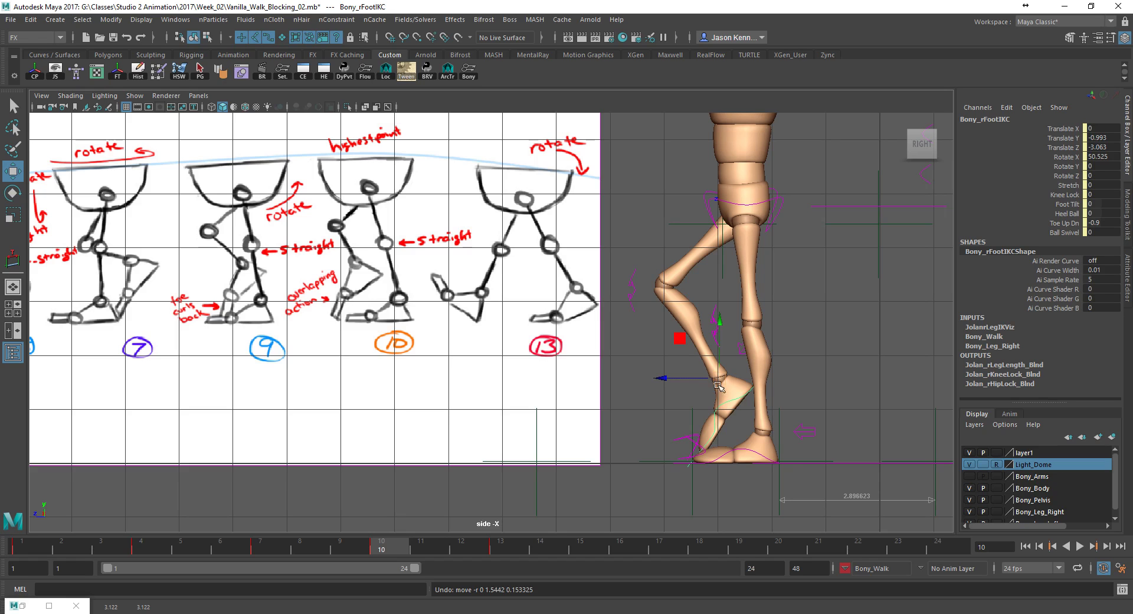
{"action": "left_click_drag", "start_coordinate": [717, 381], "coordinate": [695, 385]}
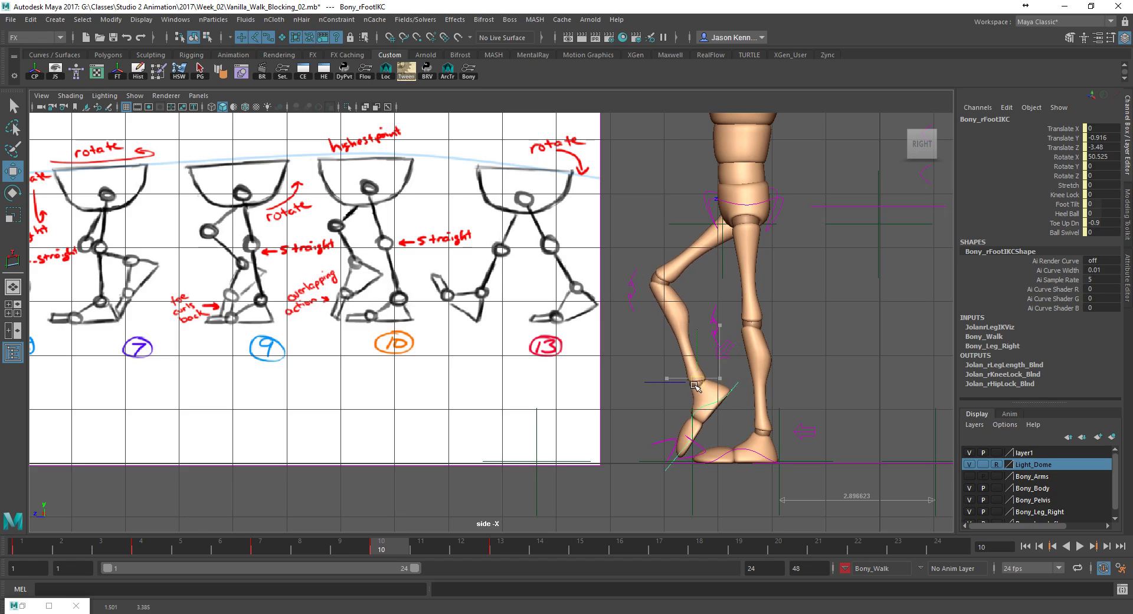
Set the right foot's Toe Up Dn to -1.9, key it, and shift the foot to a Translate Z of about -3.545.
{"action": "middle_click_drag", "start_coordinate": [207, 324], "coordinate": [260, 299], "text": "alt"}
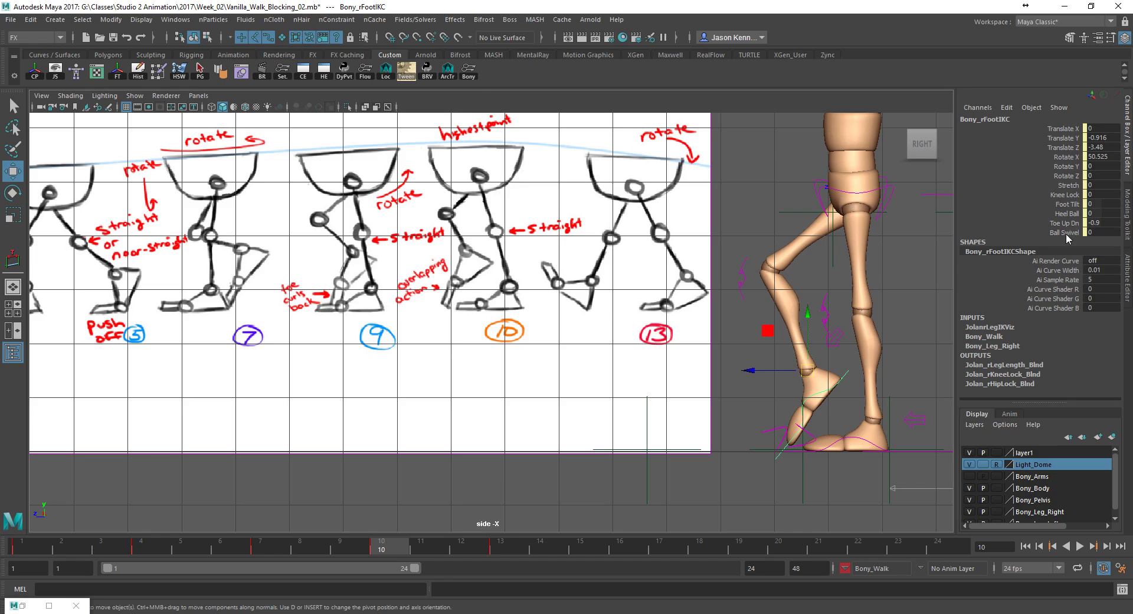
{"action": "left_click", "coordinate": [1066, 232]}
{"action": "key", "text": "ctrl+z"}
{"action": "left_click", "coordinate": [1066, 223]}
{"action": "middle_click_drag", "start_coordinate": [820, 288], "coordinate": [809, 295]}
{"action": "key", "text": "s"}
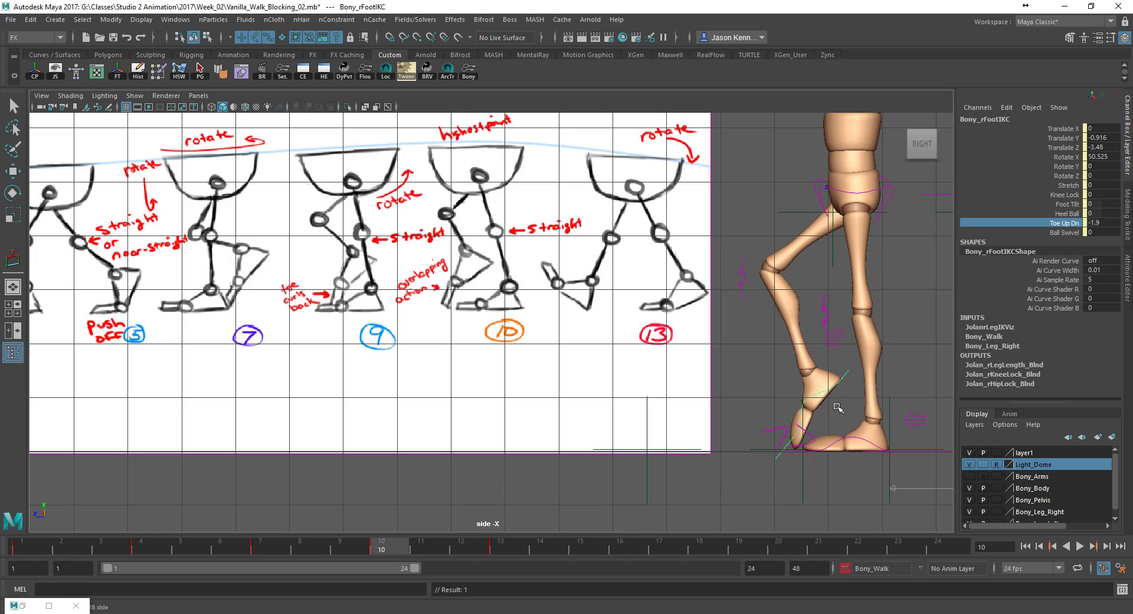
{"action": "key", "text": "w"}
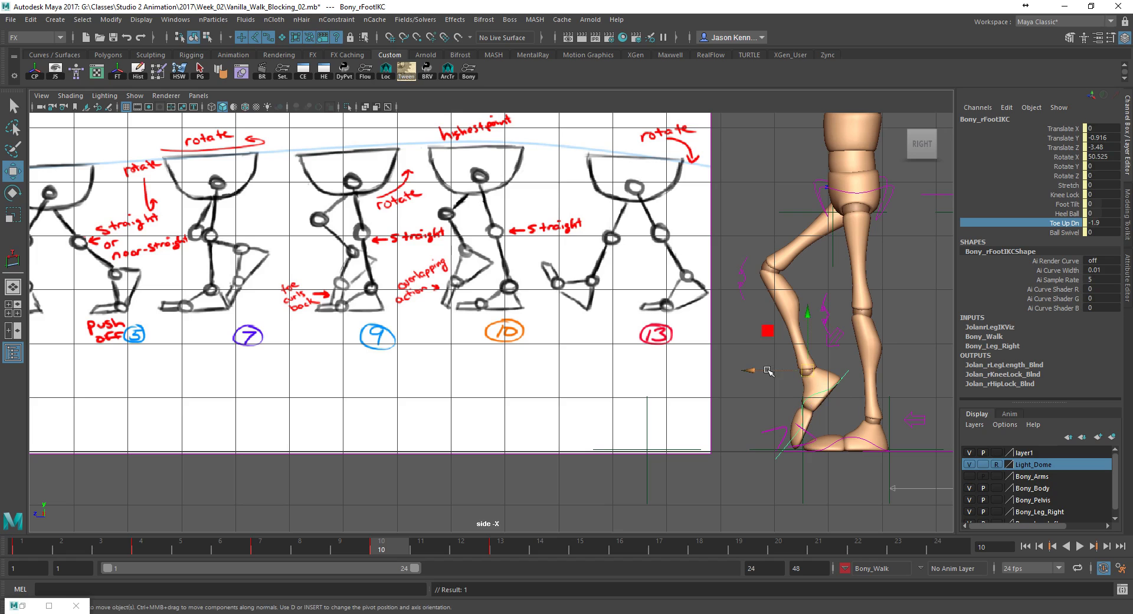
{"action": "left_click_drag", "start_coordinate": [768, 370], "coordinate": [765, 371]}
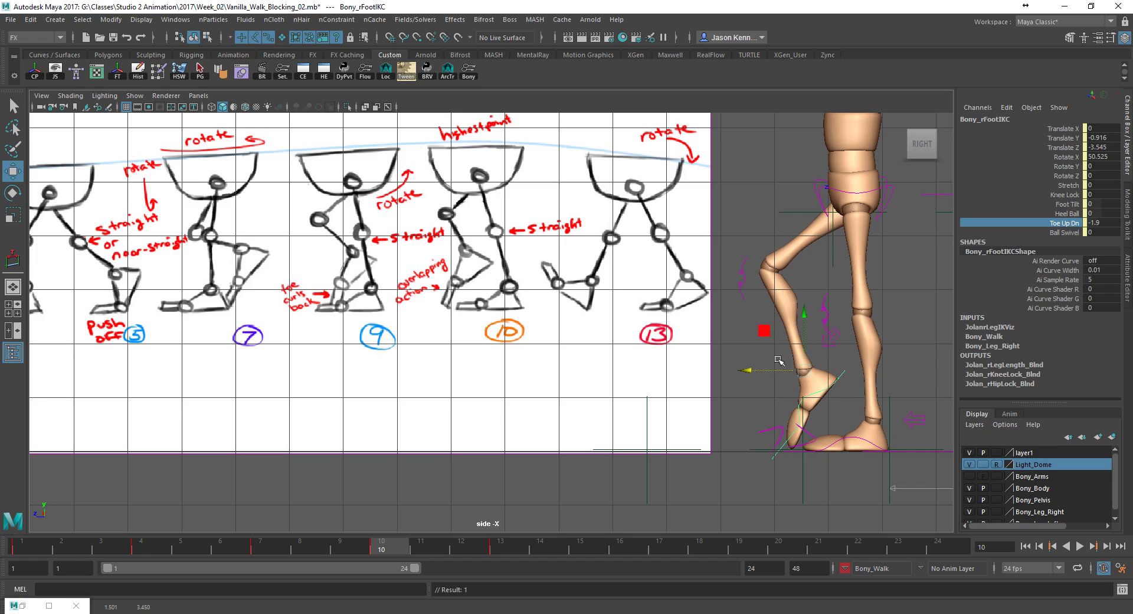
Move the top spine and main hip controls together to a spine Translate Y of about 0.02 and Translate Z of about 2.635.
{"action": "middle_click_drag", "start_coordinate": [811, 319], "coordinate": [779, 412], "text": "alt"}
{"action": "right_click_drag", "start_coordinate": [779, 412], "coordinate": [743, 399], "text": "alt"}
{"action": "scroll", "coordinate": [743, 398], "scroll_direction": "down", "scroll_amount": 1}
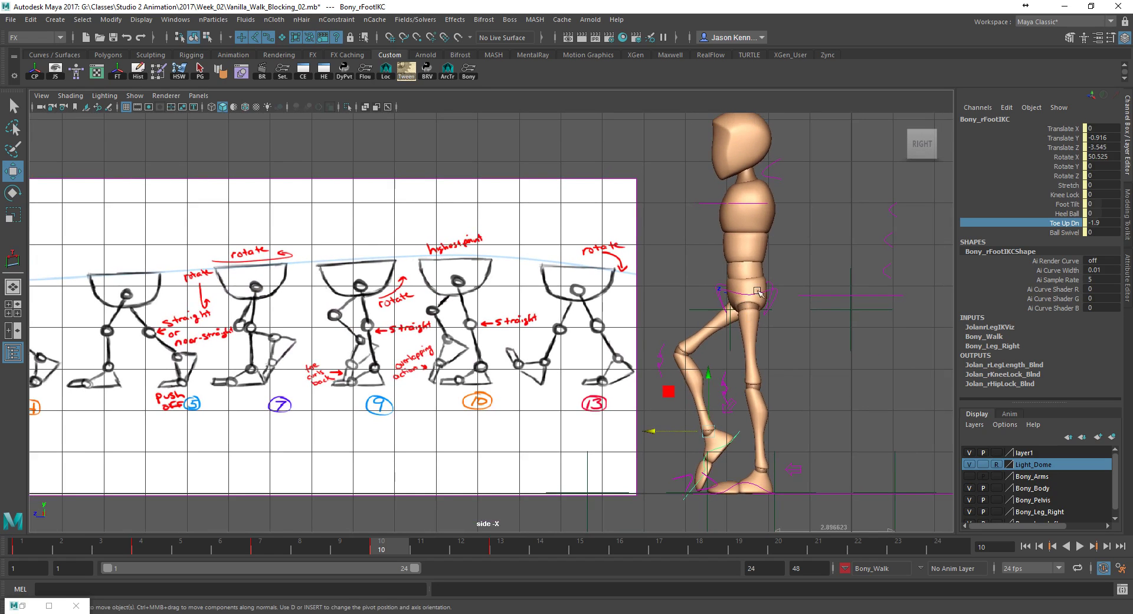
{"action": "left_click", "coordinate": [777, 270]}
{"action": "left_click", "coordinate": [709, 203]}
{"action": "left_click_drag", "start_coordinate": [706, 203], "coordinate": [755, 184]}
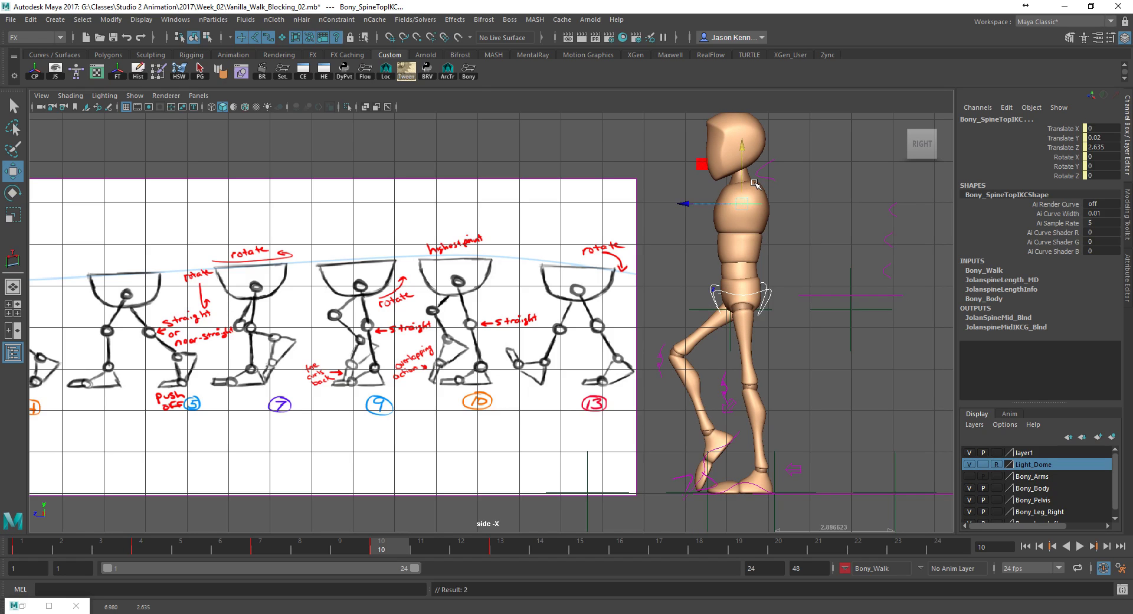
Select all of the Bony character's controls and play back the walk from frame 1.
{"action": "left_click", "coordinate": [468, 73]}
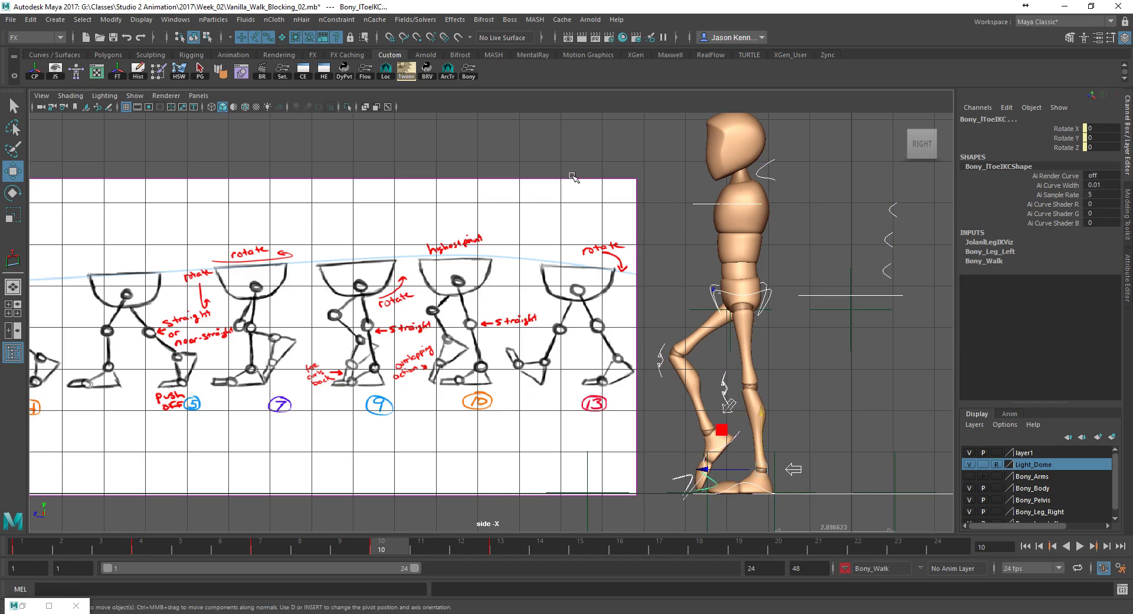
{"action": "left_click", "coordinate": [476, 74]}
{"action": "left_click", "coordinate": [24, 545]}
{"action": "key", "text": "alt+v"}
{"action": "left_click_drag", "start_coordinate": [1, 549], "coordinate": [0, 549]}
{"action": "middle_click_drag", "start_coordinate": [491, 486], "coordinate": [232, 468], "text": "alt"}
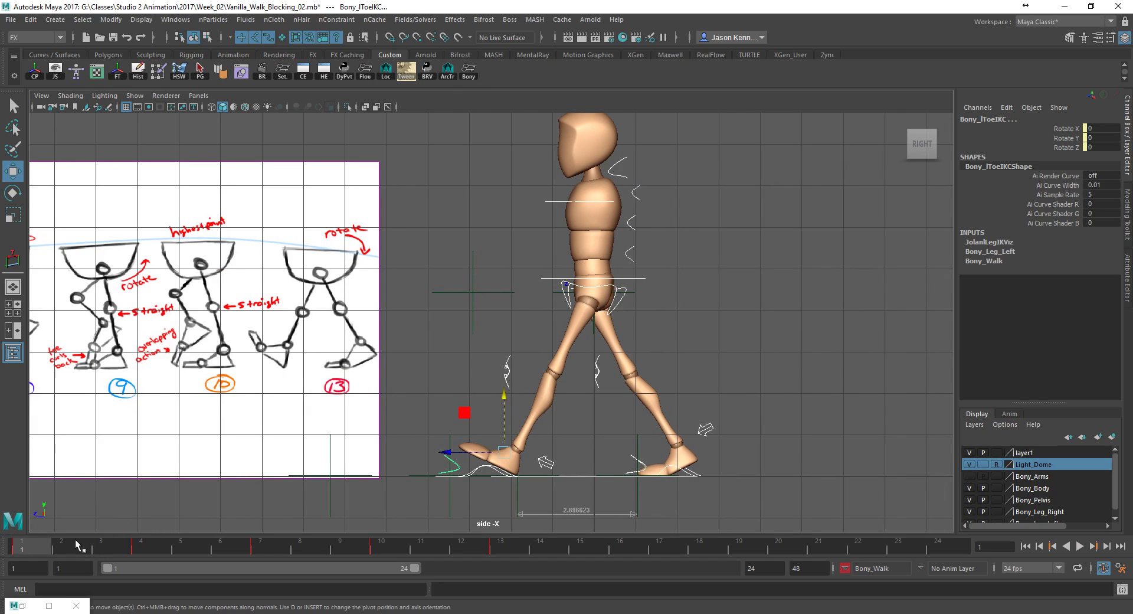
Step back and forth through the keyed poses from frame 1 to frame 10 and scrub the timeline to check the walk's rise and fall.
{"action": "key", "text": "period"}
{"action": "key", "text": "period"}
{"action": "key", "text": "period"}
{"action": "key", "text": "period"}
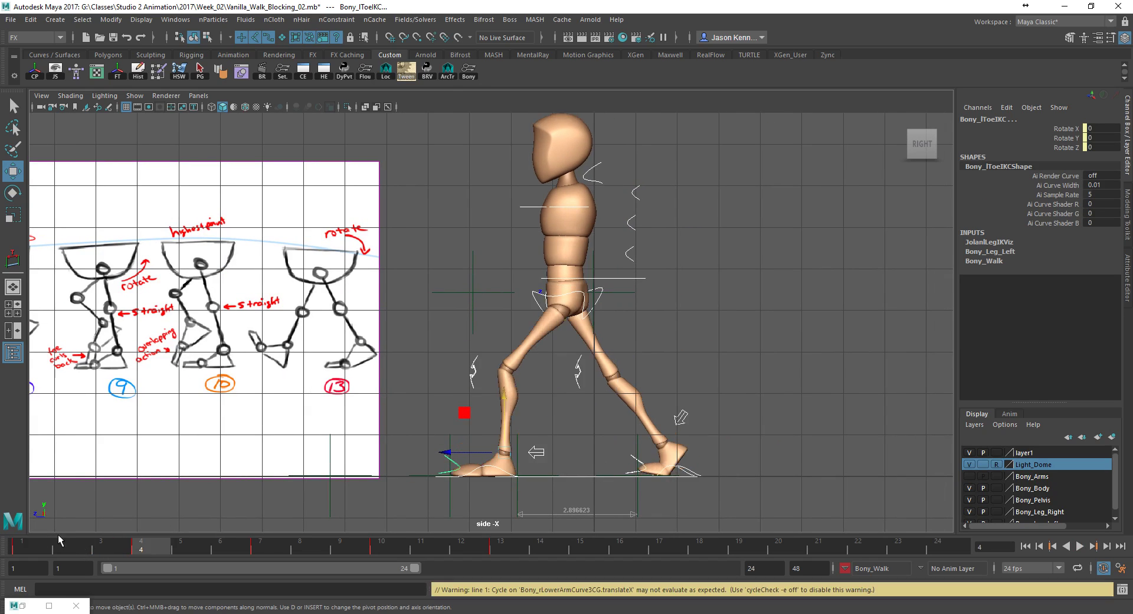
{"action": "key", "text": "comma"}
{"action": "key", "text": "comma"}
{"action": "key", "text": "comma"}
{"action": "key", "text": "comma"}
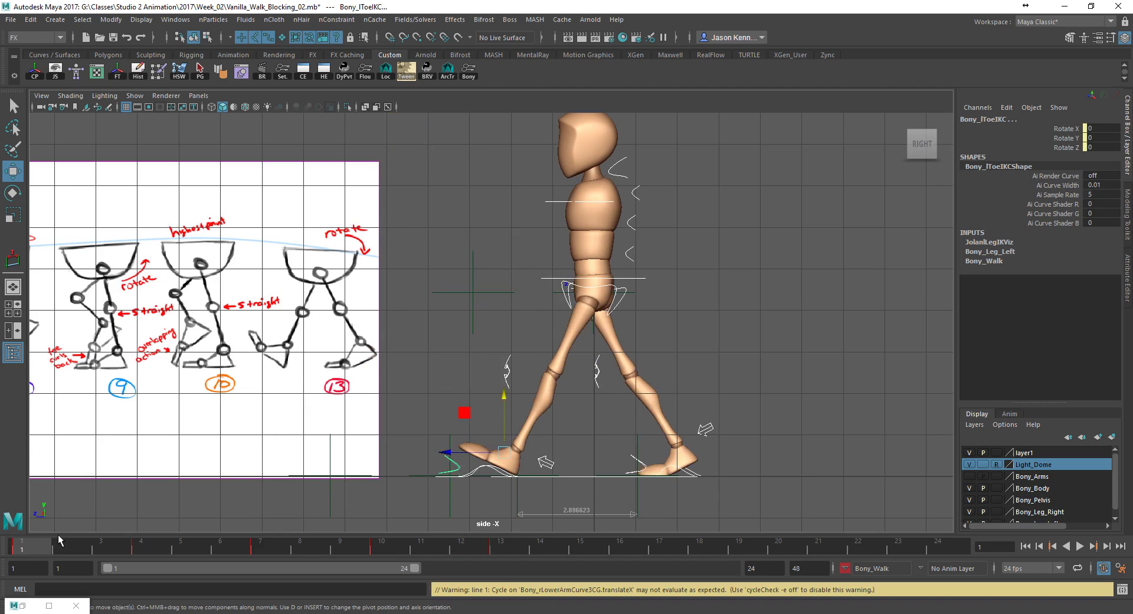
{"action": "key", "text": "period"}
{"action": "key", "text": "period"}
{"action": "key", "text": "period"}
{"action": "key", "text": "period"}
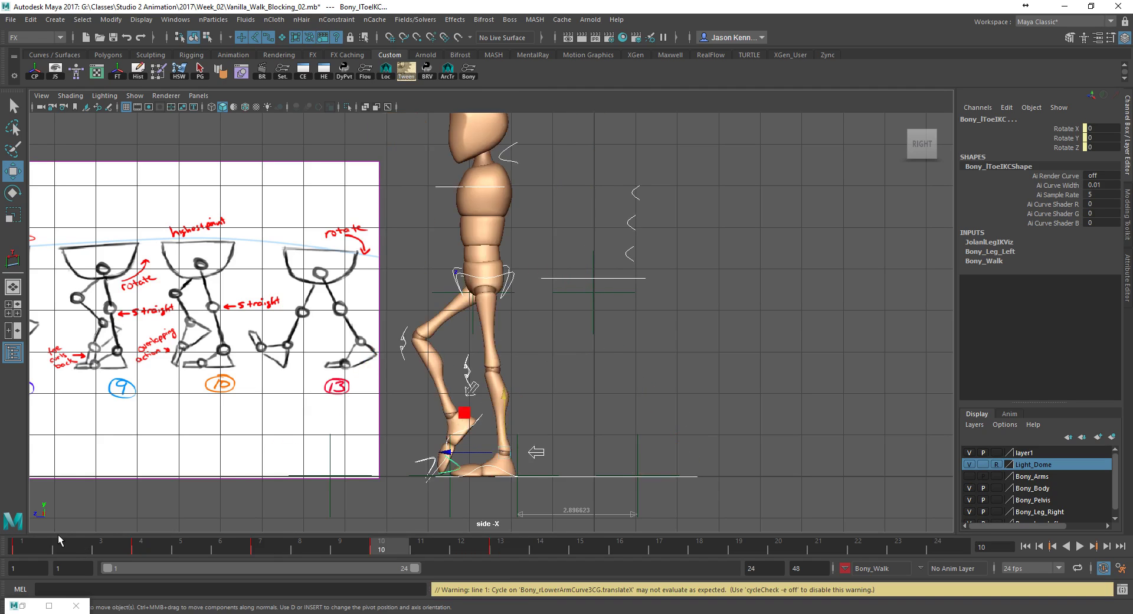
{"action": "key", "text": "comma"}
{"action": "key", "text": "comma"}
{"action": "key", "text": "comma"}
{"action": "key", "text": "comma"}
{"action": "key", "text": "period"}
{"action": "key", "text": "period"}
{"action": "key", "text": "comma"}
{"action": "key", "text": "comma"}
{"action": "key", "text": "period"}
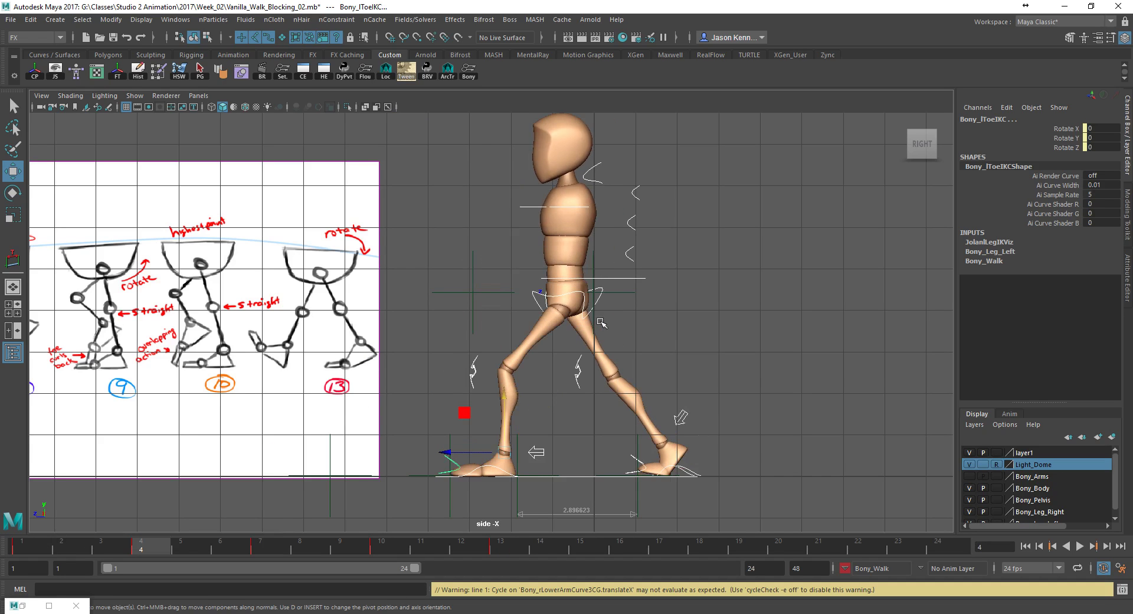
{"action": "left_click", "coordinate": [30, 547]}
{"action": "left_click_drag", "start_coordinate": [30, 547], "coordinate": [222, 559]}
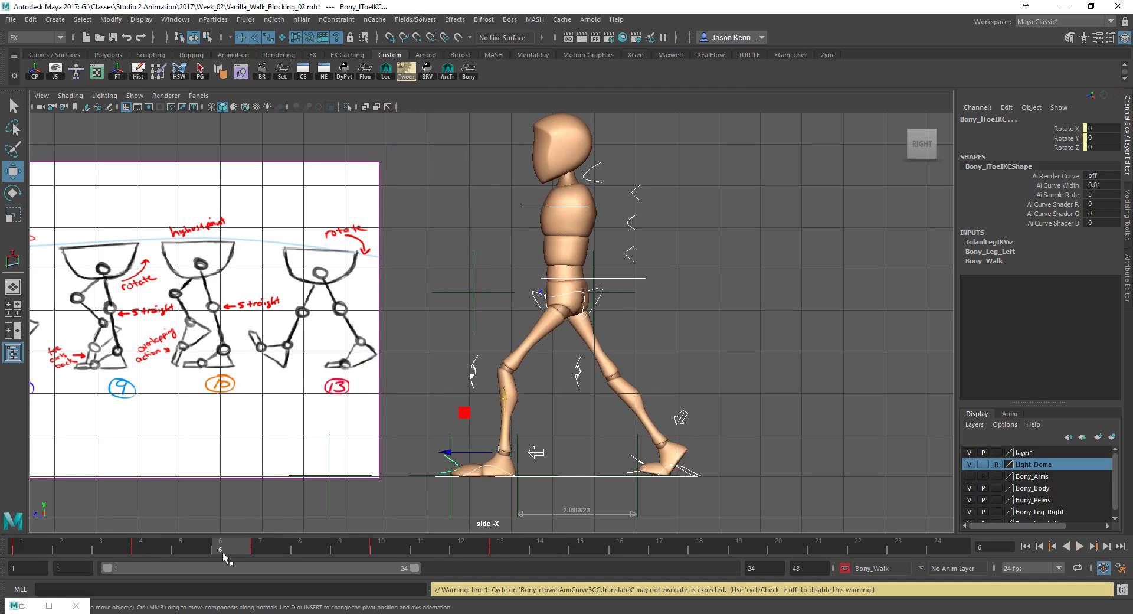
Move the walk reference image plane away from the character to a Translate Z of about 22.307.
{"action": "left_click", "coordinate": [270, 404]}
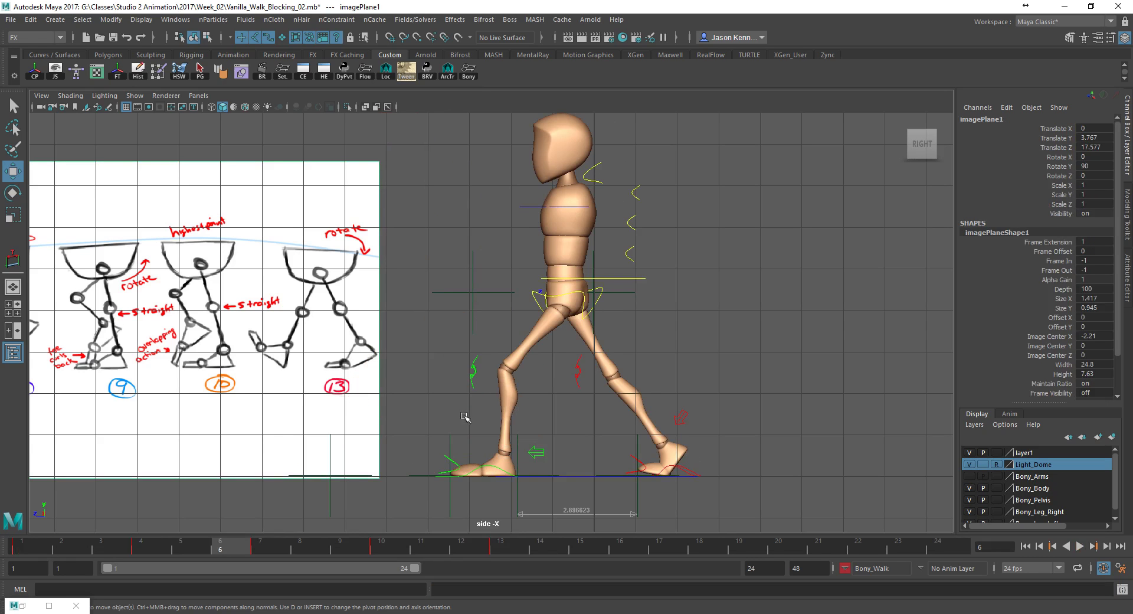
{"action": "right_click_drag", "start_coordinate": [473, 413], "coordinate": [70, 355], "text": "alt"}
{"action": "middle_click_drag", "start_coordinate": [71, 354], "coordinate": [296, 388], "text": "alt"}
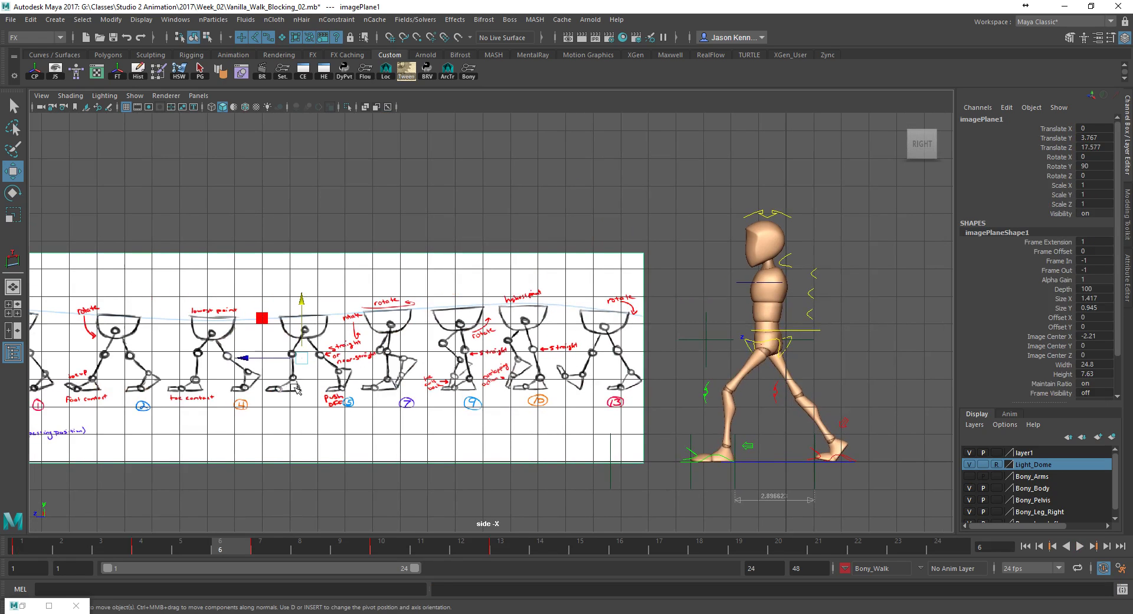
{"action": "left_click_drag", "start_coordinate": [248, 362], "coordinate": [118, 368]}
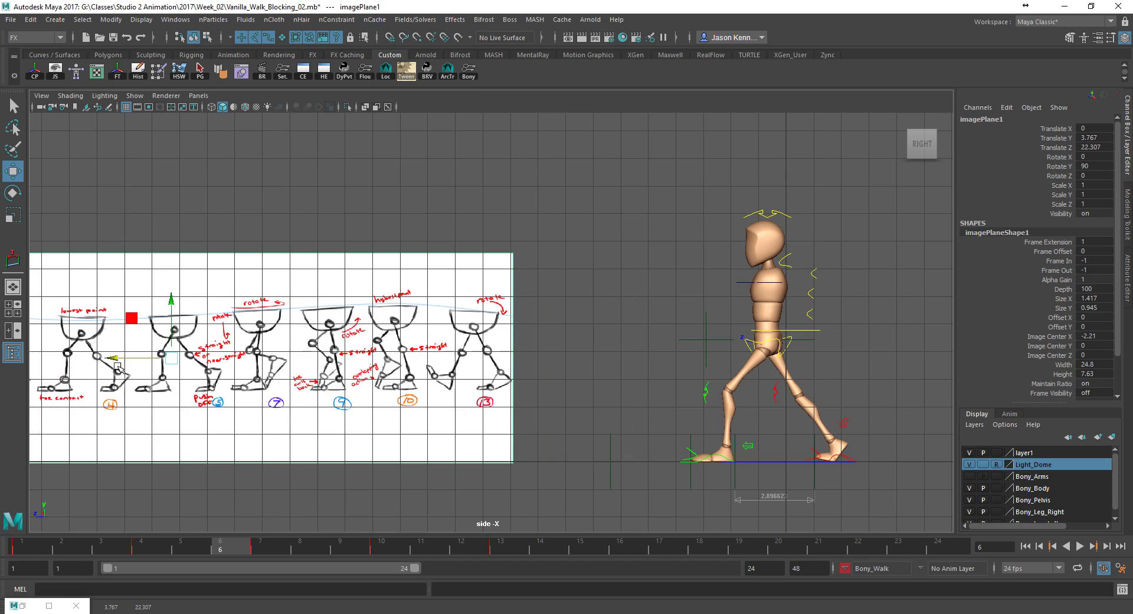
Scrub the walk between frames 1 and 14 and examine the reference drawings alongside the character's poses.
{"action": "left_click_drag", "start_coordinate": [32, 549], "coordinate": [561, 506]}
{"action": "middle_click_drag", "start_coordinate": [495, 488], "coordinate": [403, 393], "text": "alt"}
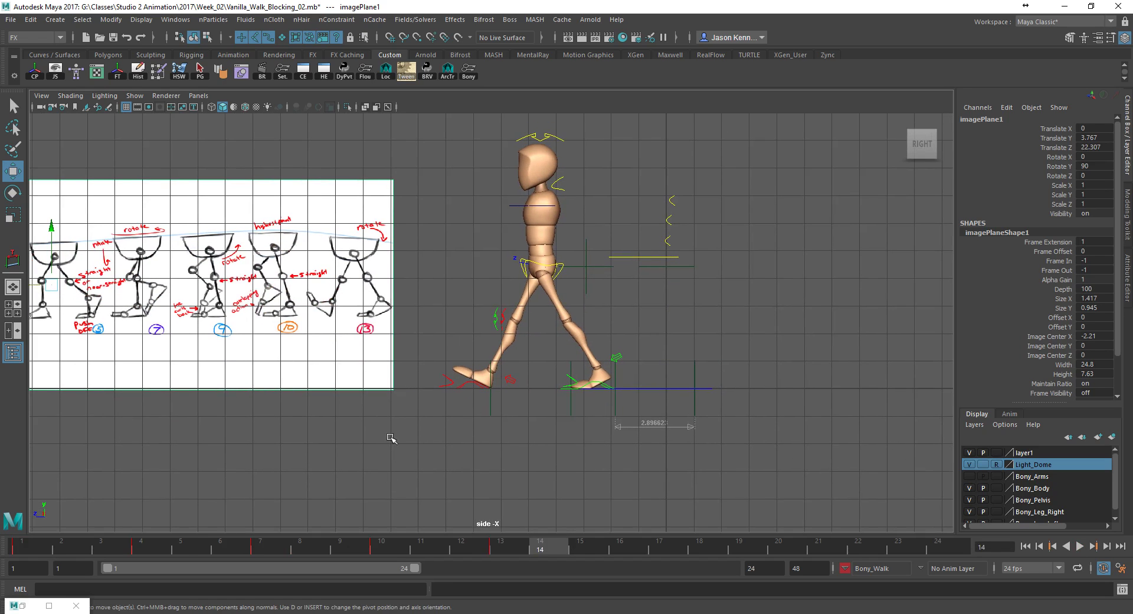
{"action": "mouse_move", "coordinate": [280, 550]}
{"action": "left_mouse_down"}
{"action": "mouse_move", "coordinate": [539, 546]}
{"action": "mouse_move", "coordinate": [404, 515]}
{"action": "mouse_move", "coordinate": [183, 536]}
{"action": "mouse_move", "coordinate": [535, 518]}
{"action": "mouse_move", "coordinate": [17, 552]}
{"action": "left_mouse_up"}
{"action": "middle_click_drag", "start_coordinate": [134, 499], "coordinate": [445, 494], "text": "alt"}
{"action": "middle_click_drag", "start_coordinate": [529, 460], "coordinate": [517, 466], "text": "alt"}
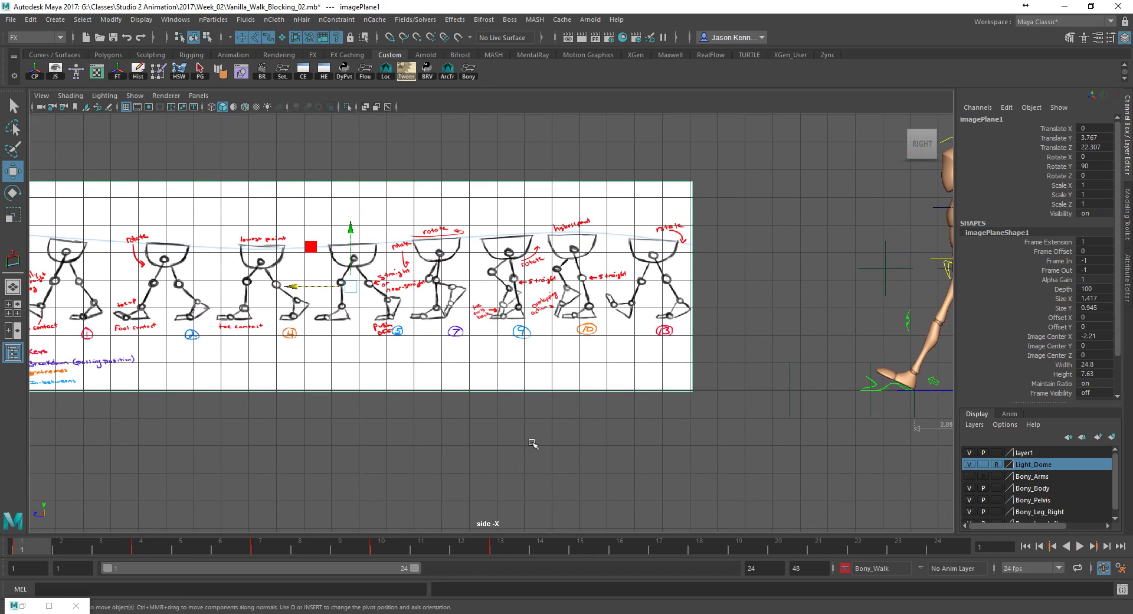
{"action": "middle_click_drag", "start_coordinate": [166, 404], "coordinate": [239, 406], "text": "alt"}
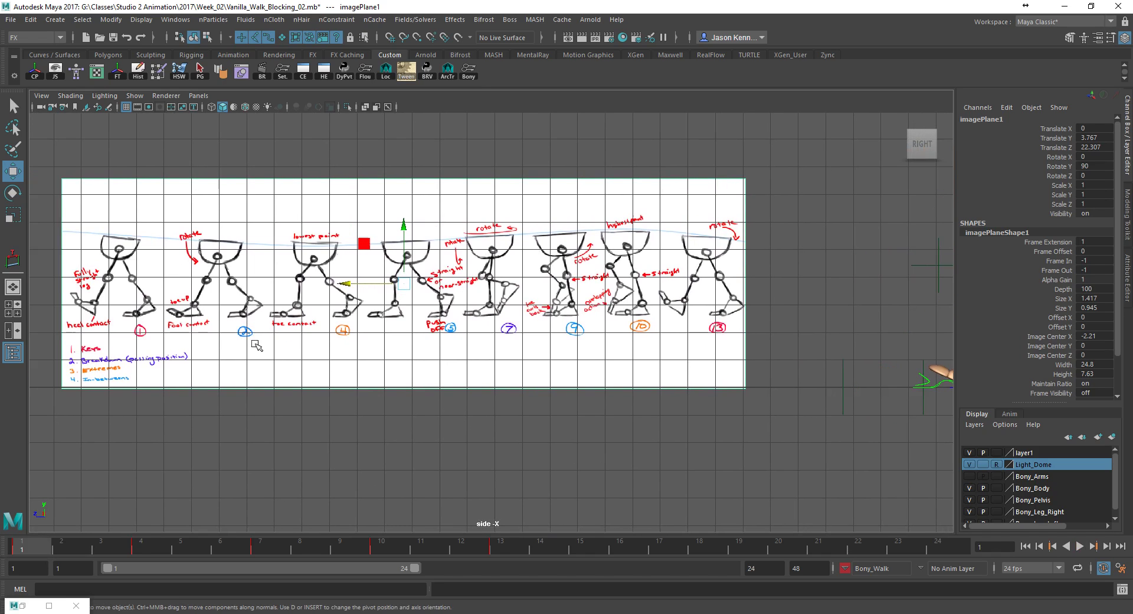
{"action": "middle_click_drag", "start_coordinate": [466, 400], "coordinate": [87, 431], "text": "alt"}
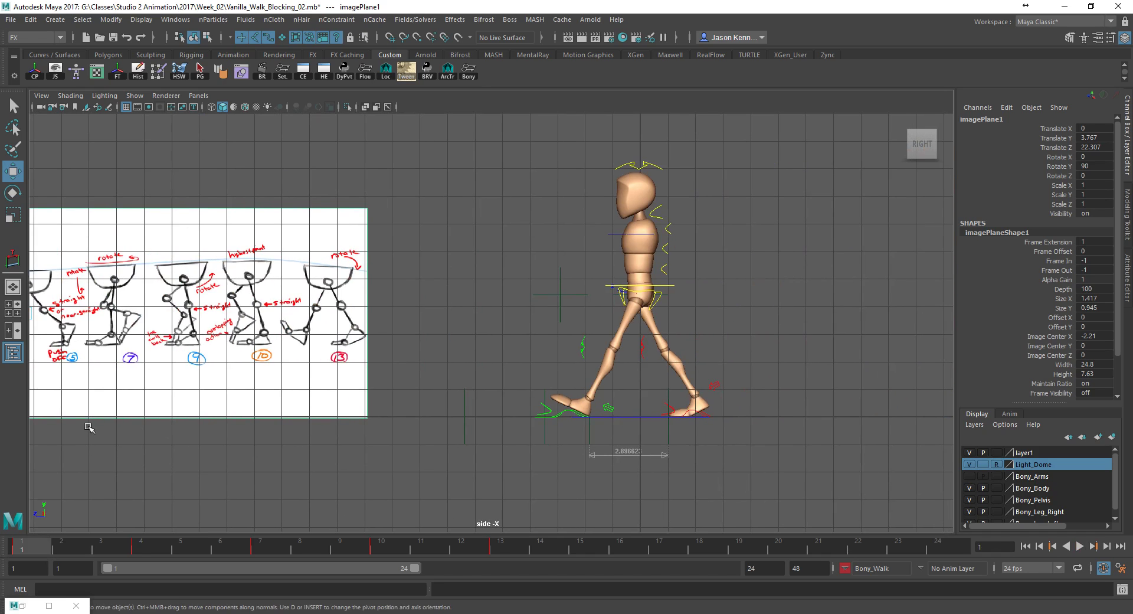